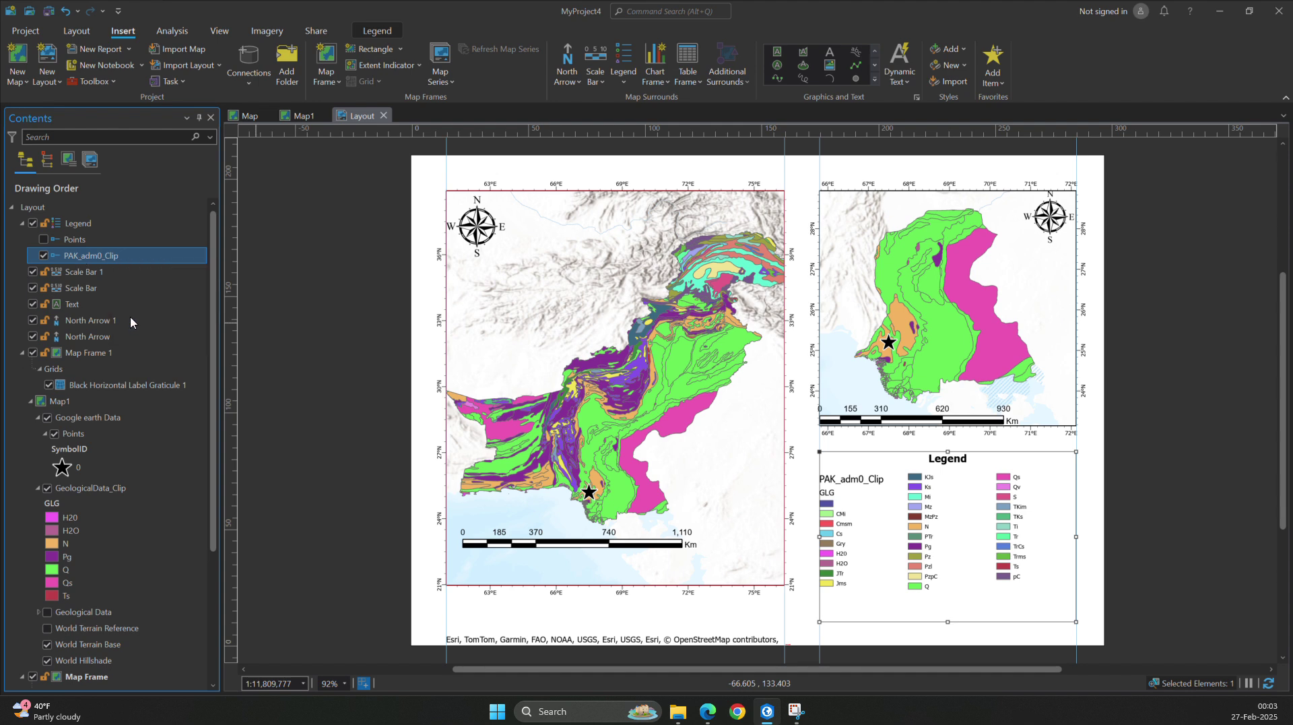
Step: Close the legend item properties, add the Points star layer to the legend, and show the Pakistan map
{"action": "left_click", "coordinate": [1178, 150]}
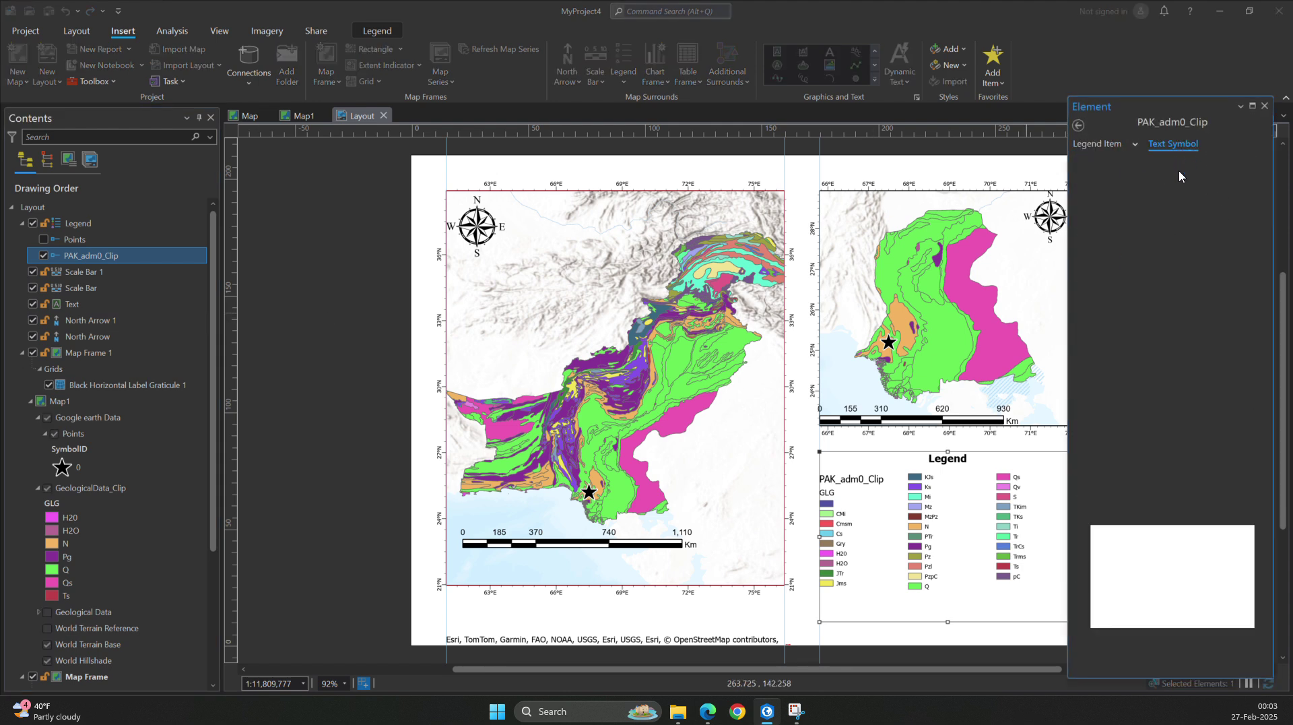
{"action": "left_click", "coordinate": [1265, 106]}
{"action": "left_click", "coordinate": [44, 241]}
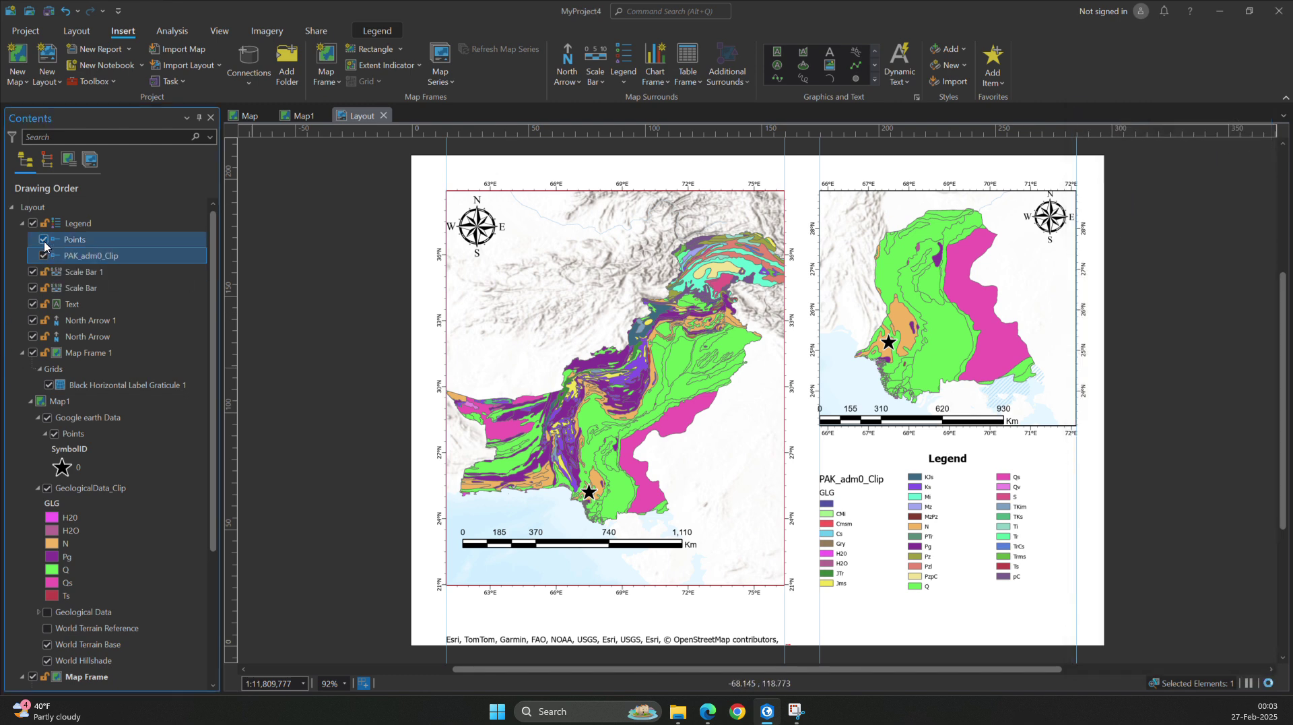
{"action": "left_click", "coordinate": [86, 242]}
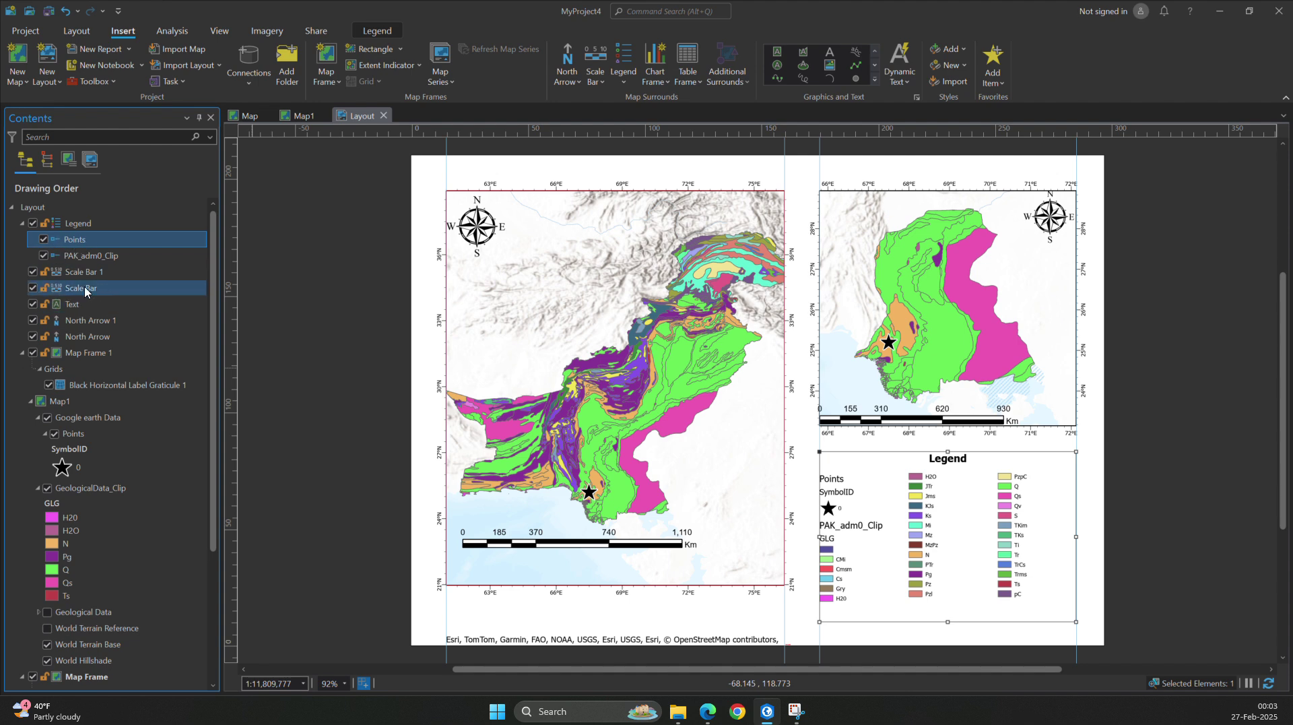
{"action": "left_click", "coordinate": [232, 116]}
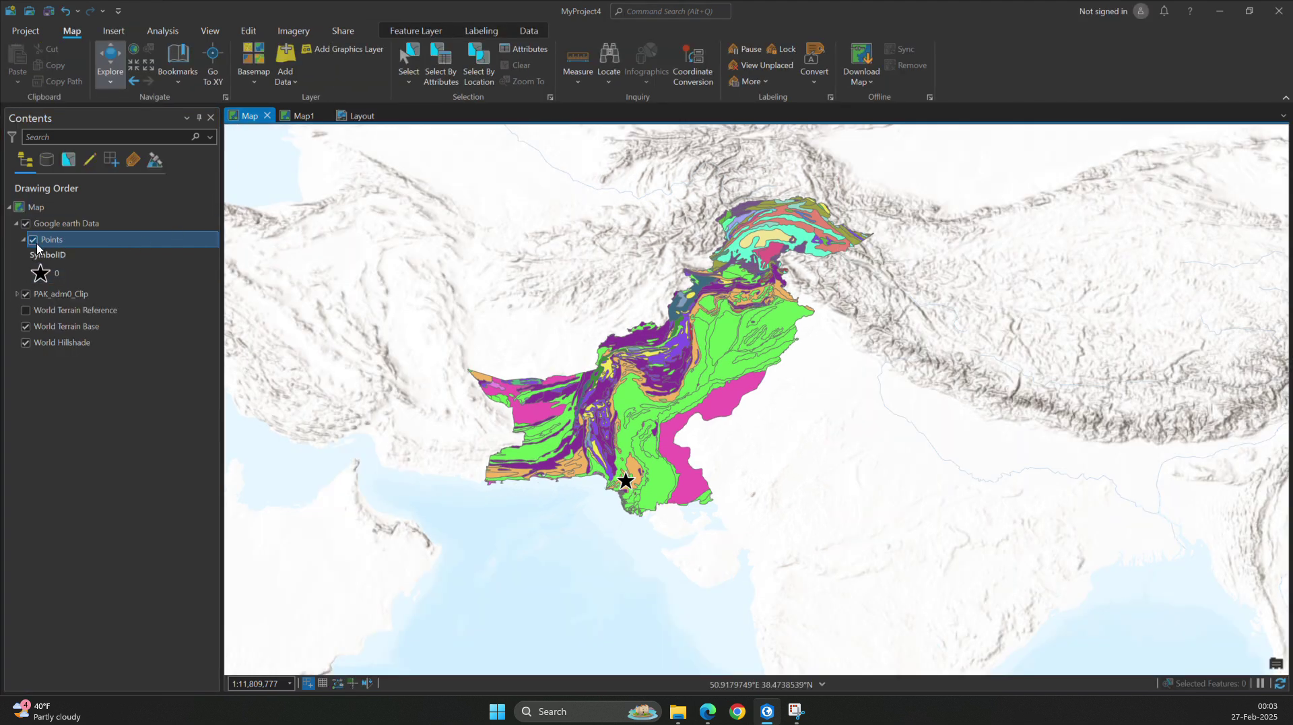
Step: Check the star symbol's colour editor without changes, then open the Points layer properties
{"action": "left_click", "coordinate": [57, 274]}
{"action": "right_click", "coordinate": [57, 274]}
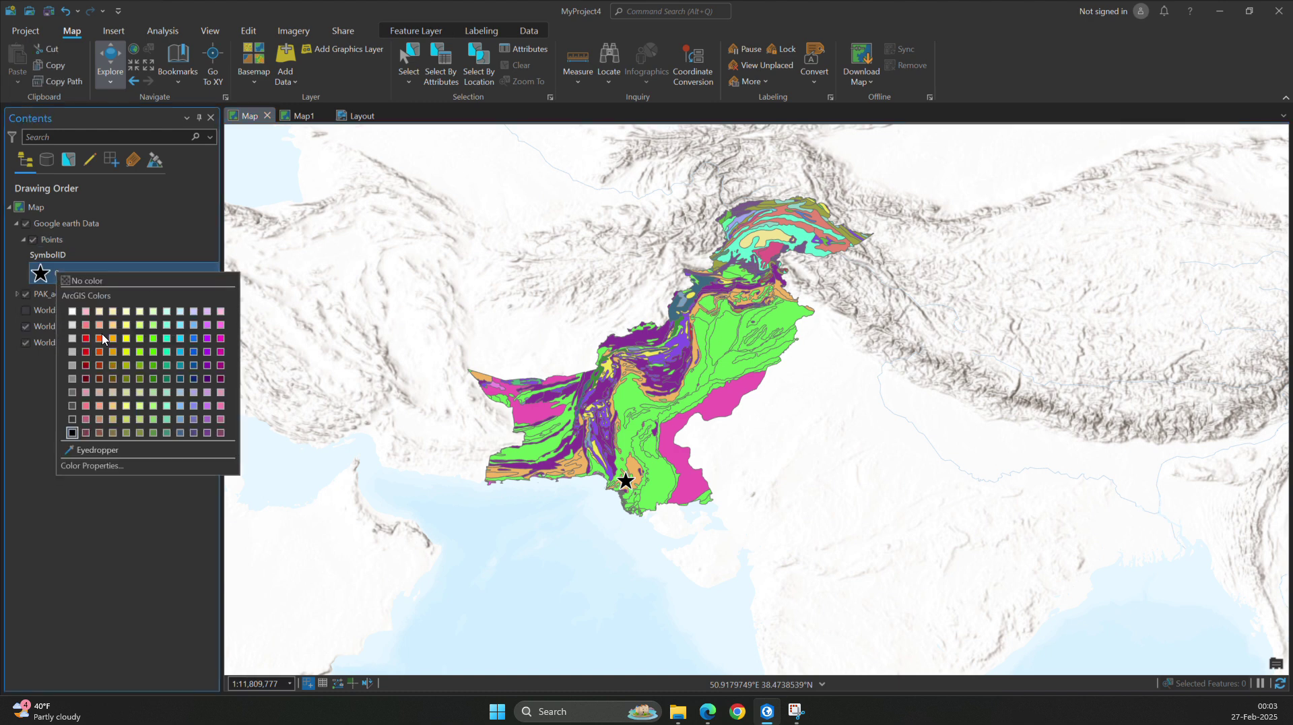
{"action": "left_click", "coordinate": [92, 467]}
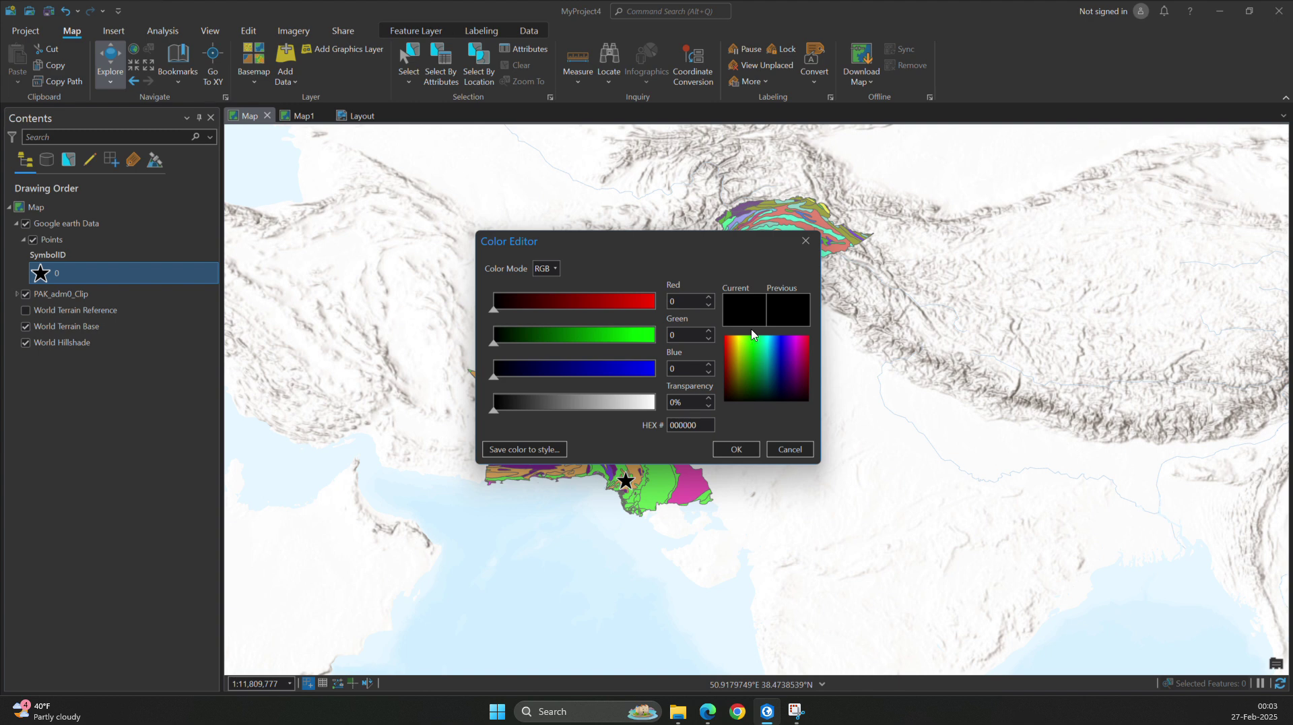
{"action": "left_click", "coordinate": [806, 241]}
{"action": "right_click", "coordinate": [76, 273]}
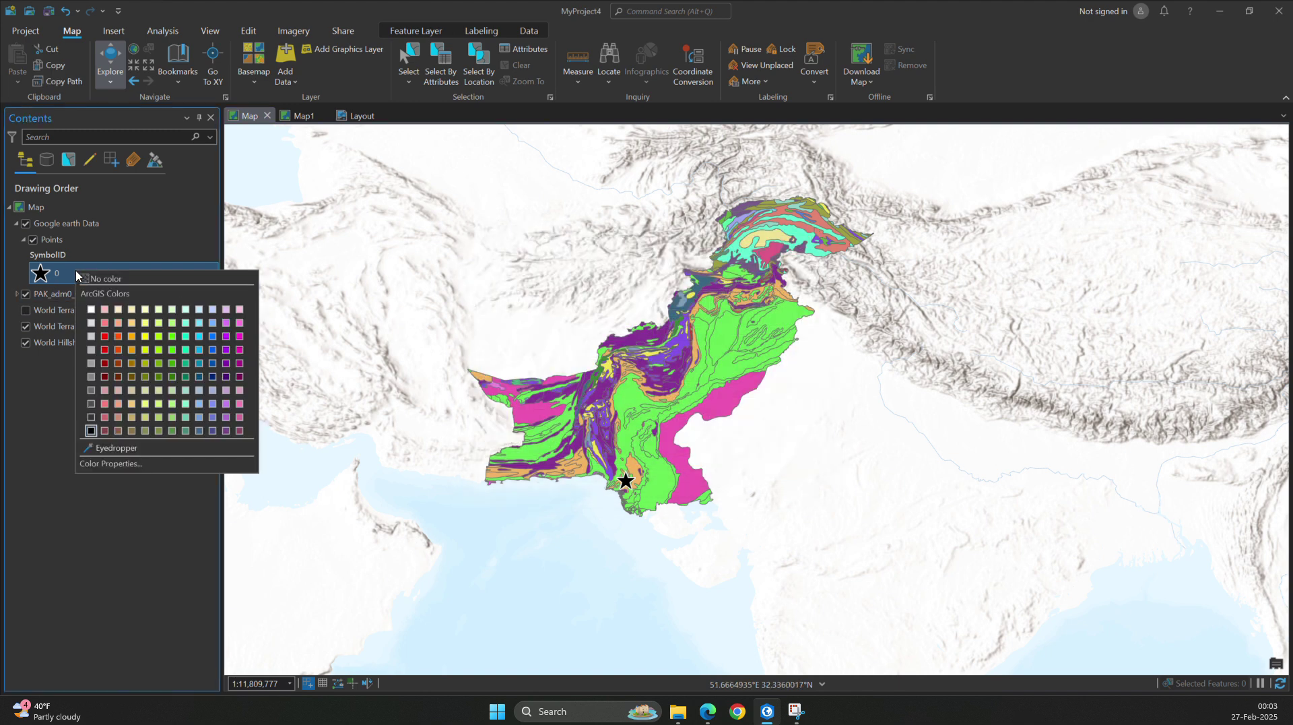
{"action": "left_click", "coordinate": [57, 464]}
{"action": "right_click", "coordinate": [57, 260]}
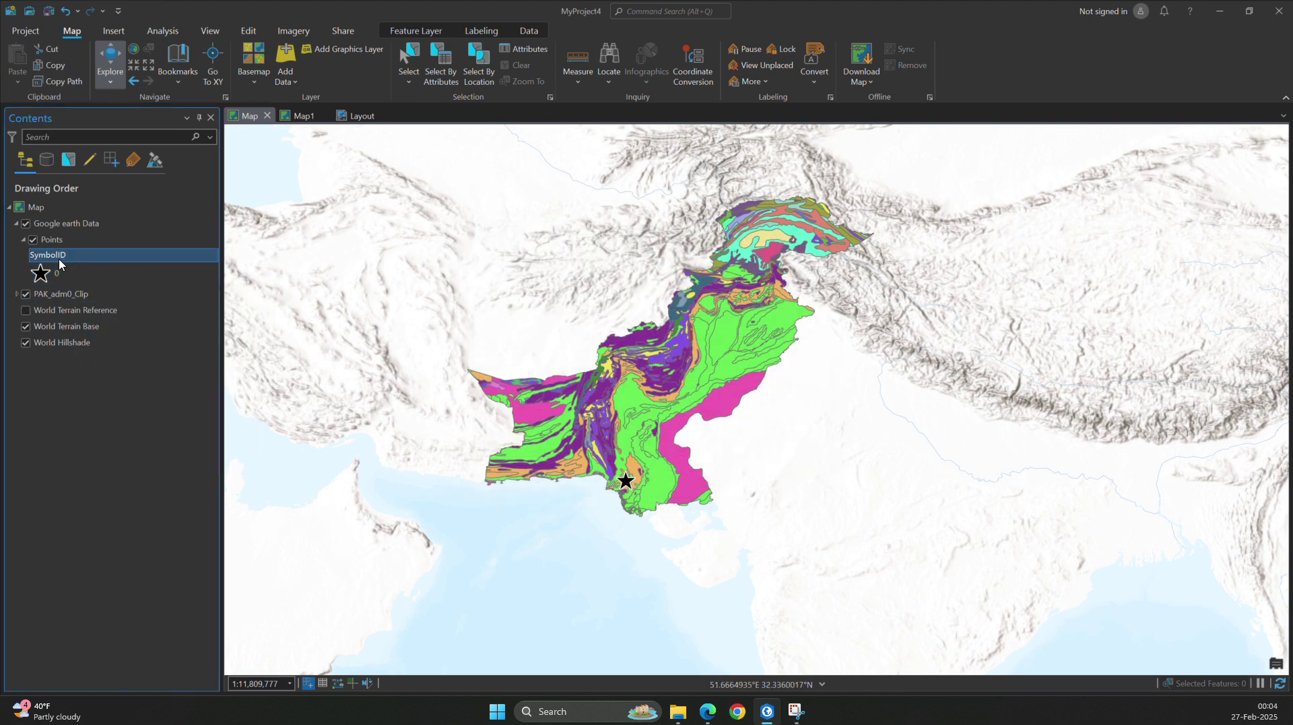
{"action": "left_click", "coordinate": [137, 675]}
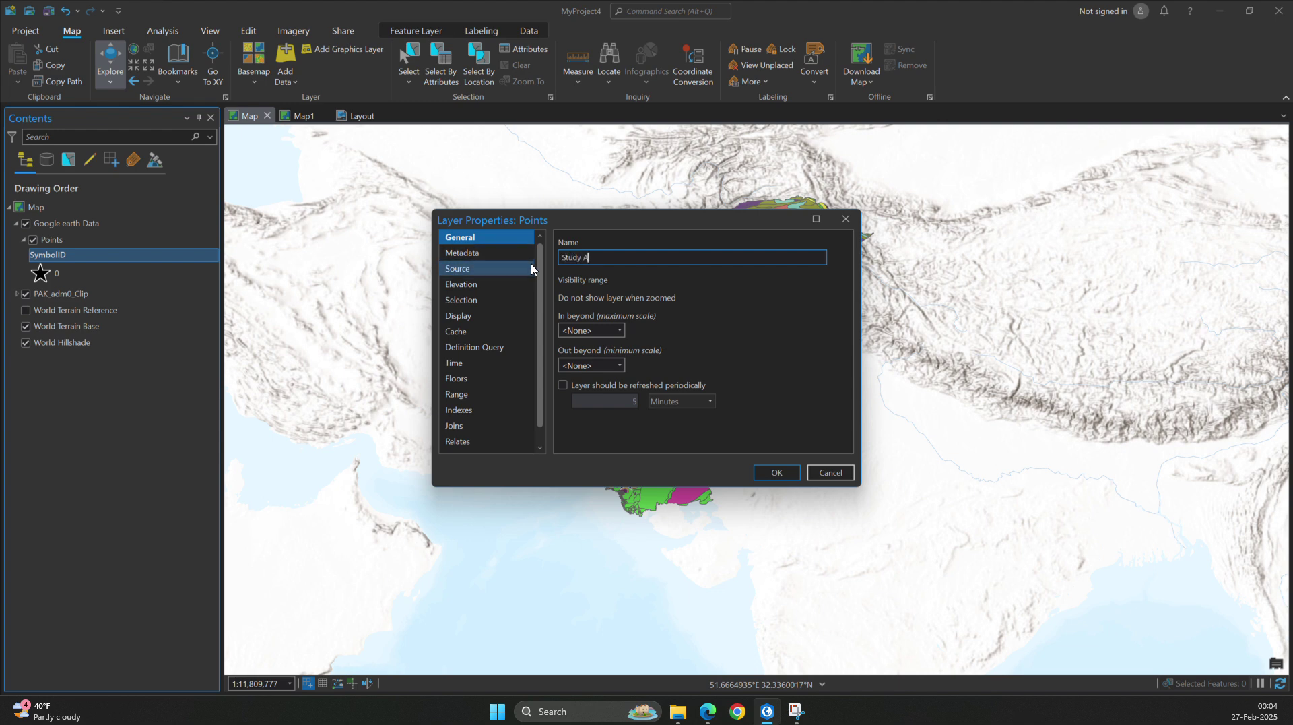
Step: Apply the name 'Study Area' to the Points layer
{"action": "key", "text": "Return"}
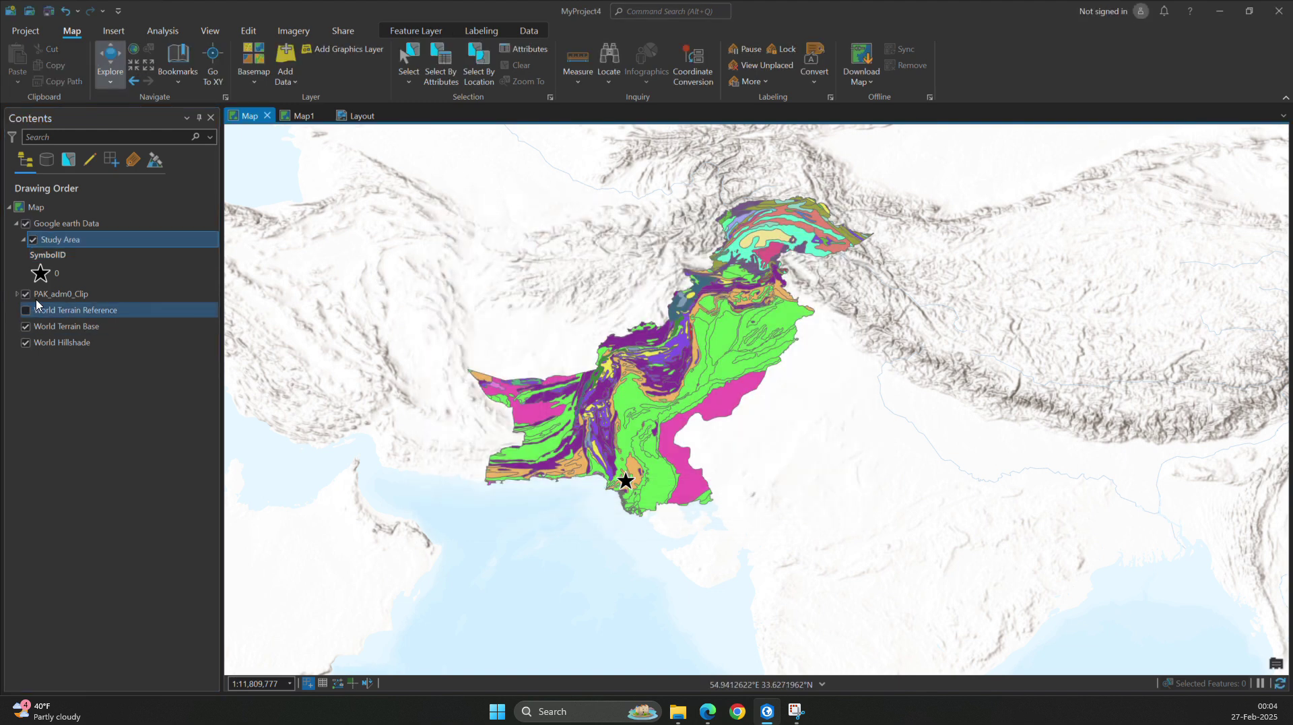
{"action": "right_click", "coordinate": [63, 243]}
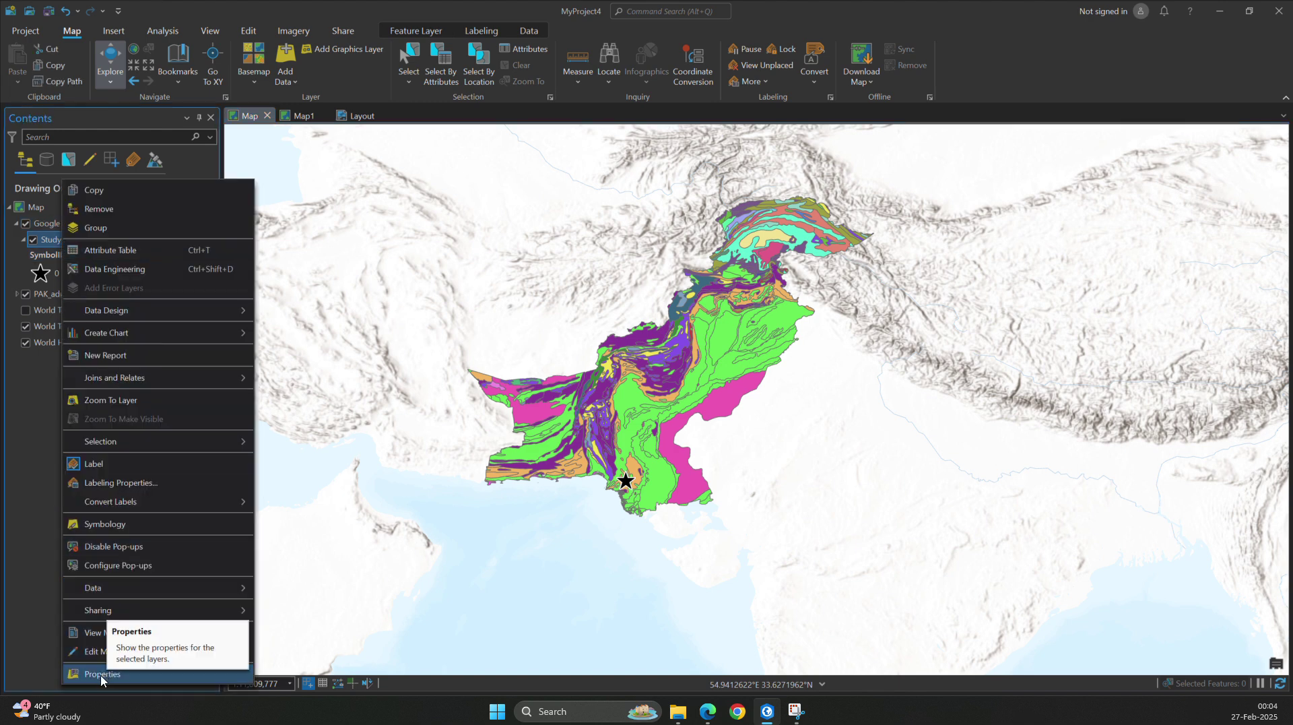
{"action": "left_click", "coordinate": [10, 520]}
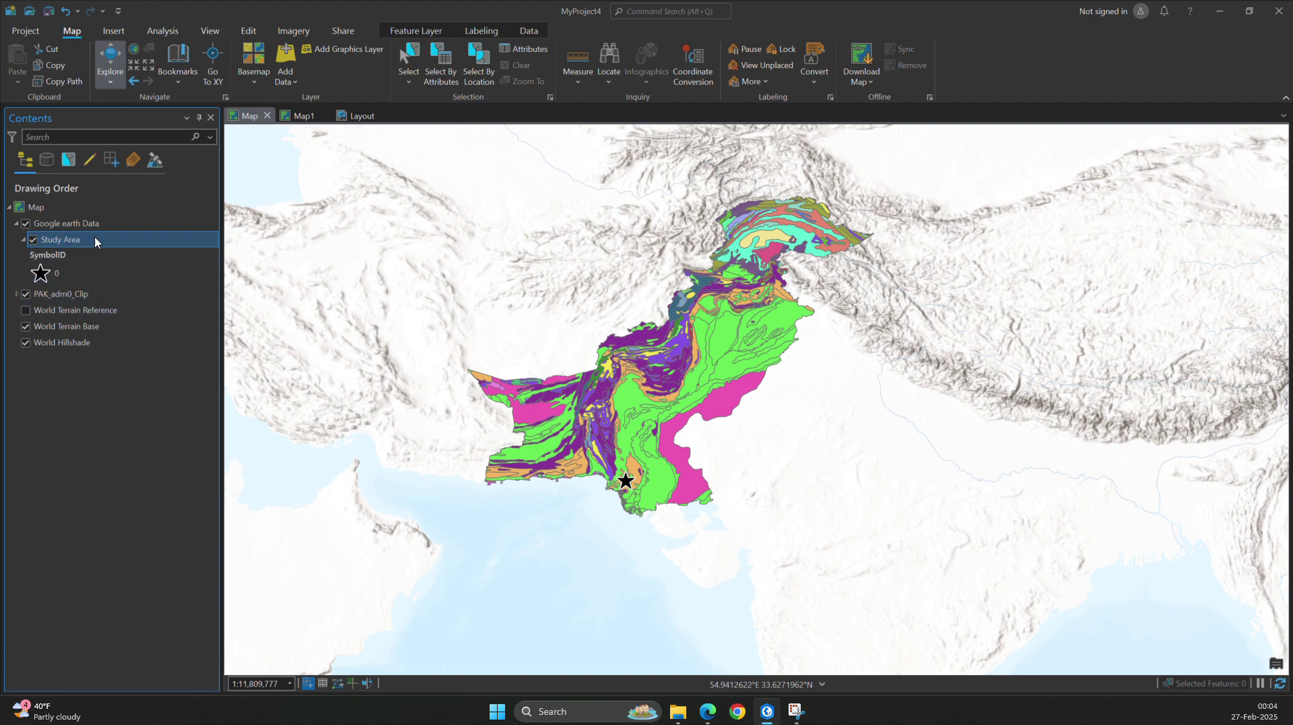
Step: Start renaming PAK_adm0_Clip to 'Geological Formation' in its layer properties
{"action": "right_click", "coordinate": [67, 295]}
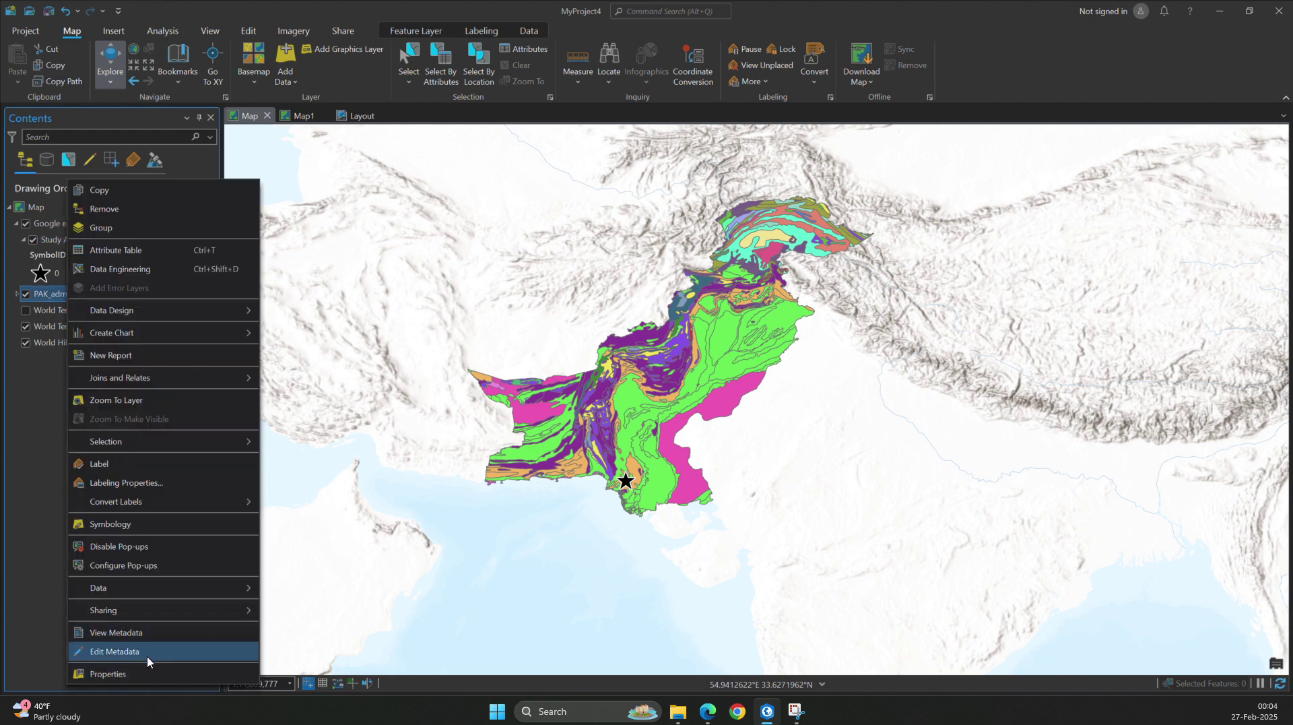
{"action": "left_click", "coordinate": [138, 673]}
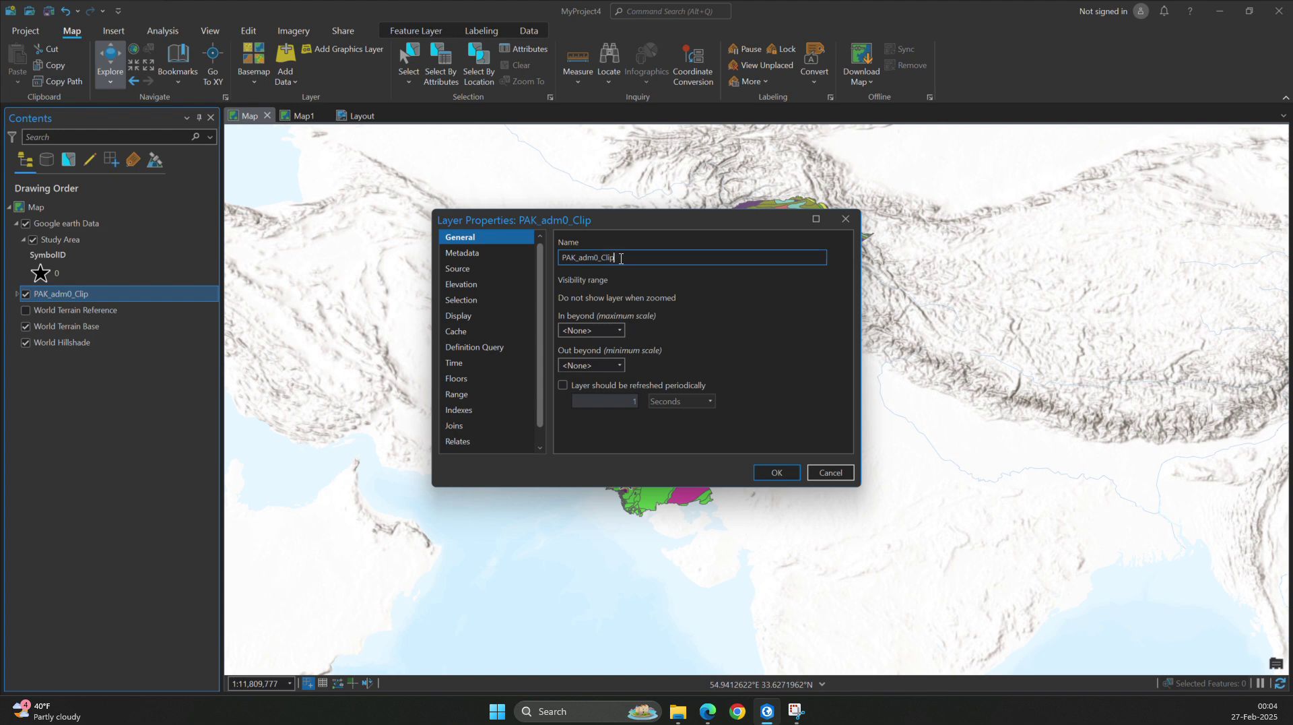
{"action": "double_click", "coordinate": [621, 258]}
{"action": "type", "text": "Ge"}
Step: Confirm 'Geological Formation', then rename the Sindh map's Points layer to 'Study Area'
{"action": "left_click", "coordinate": [779, 474]}
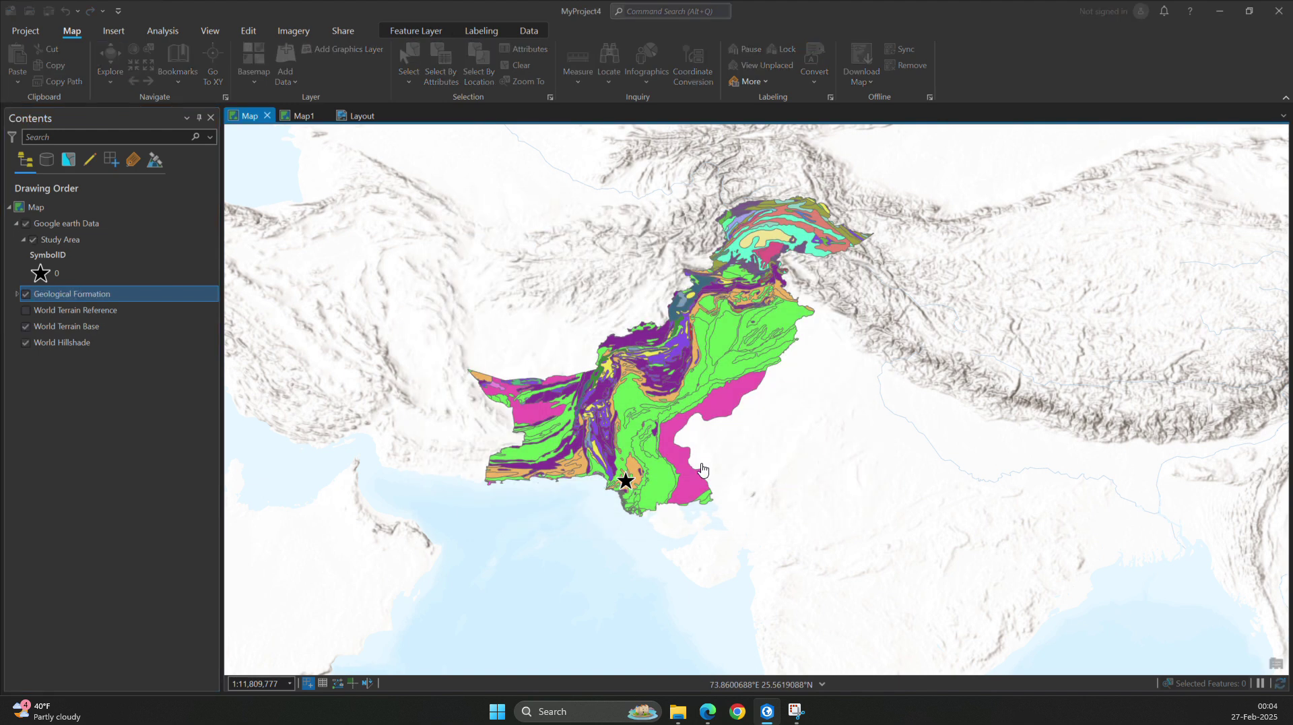
{"action": "left_click", "coordinate": [297, 117]}
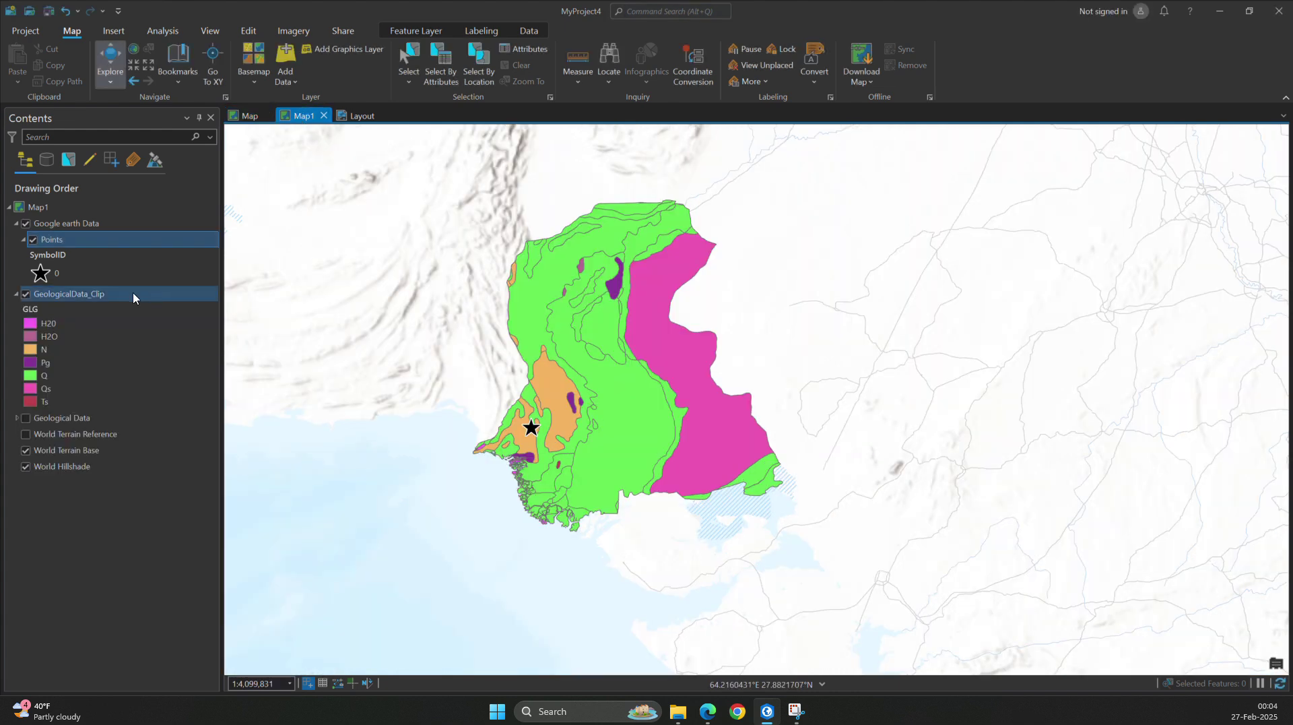
{"action": "right_click", "coordinate": [75, 239]}
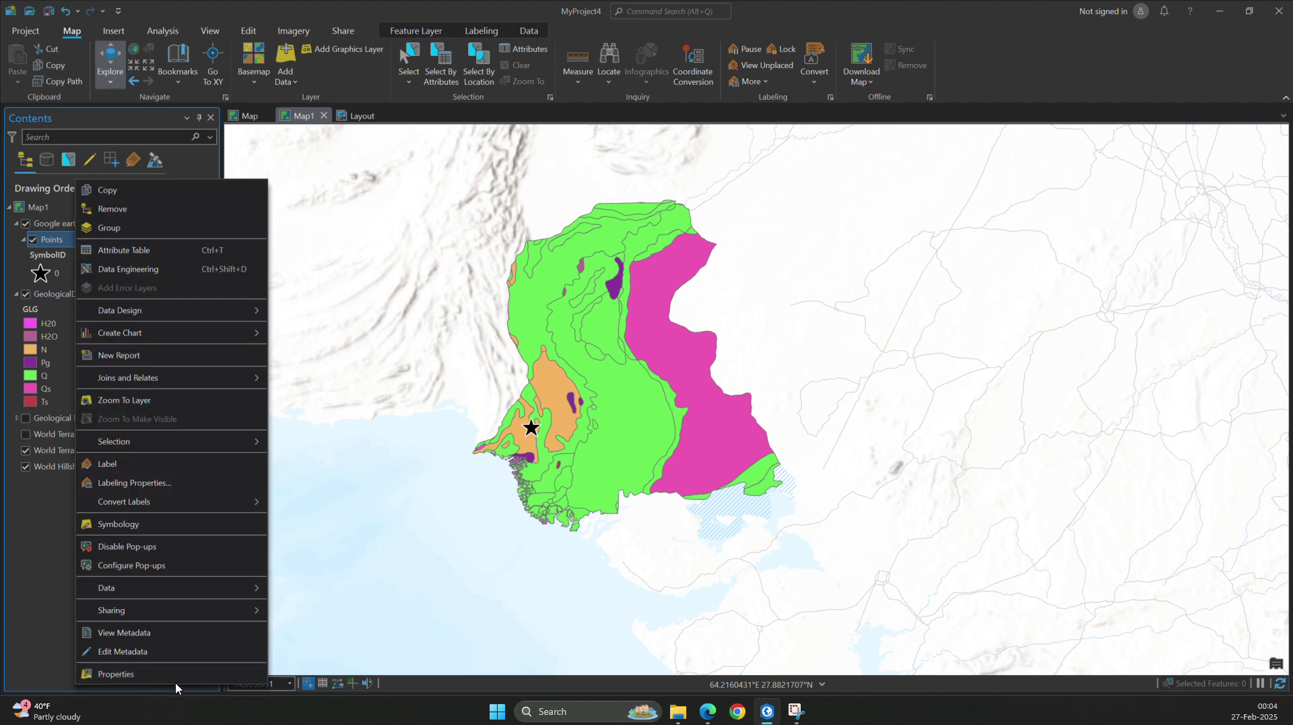
{"action": "left_click", "coordinate": [180, 670]}
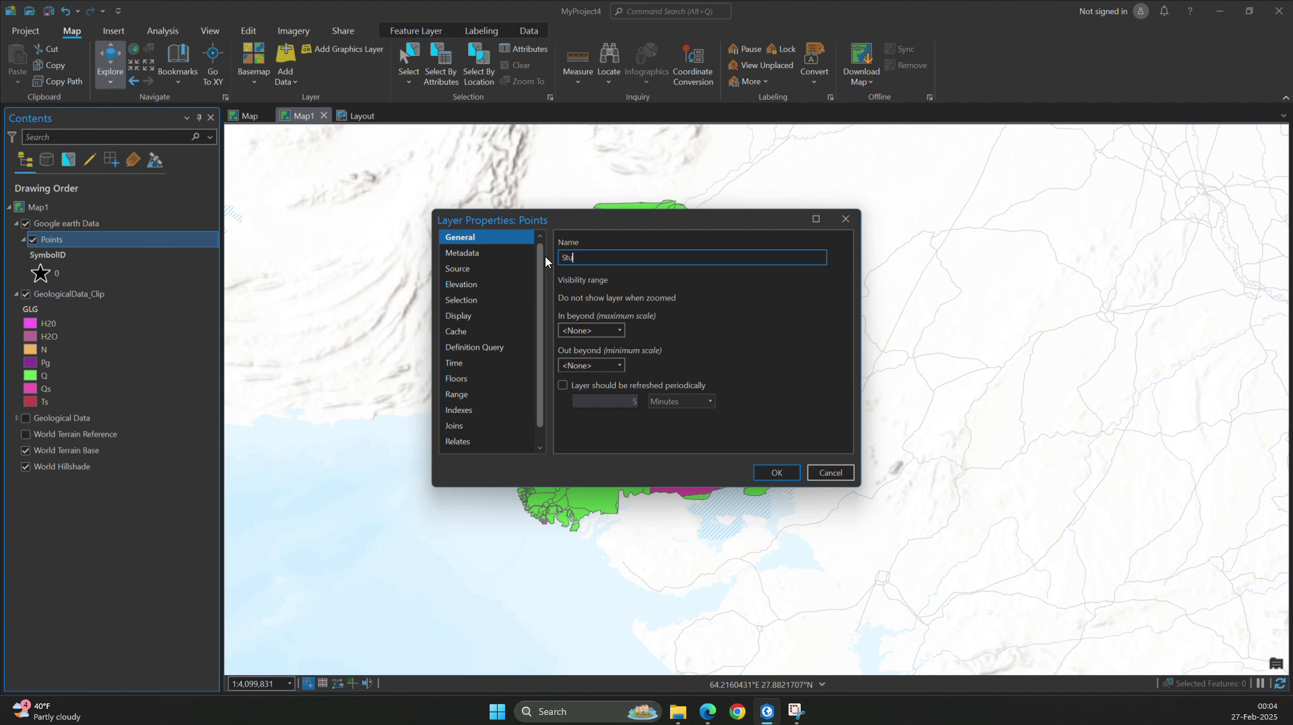
{"action": "type", "text": "Study Area"}
{"action": "key", "text": "Return"}
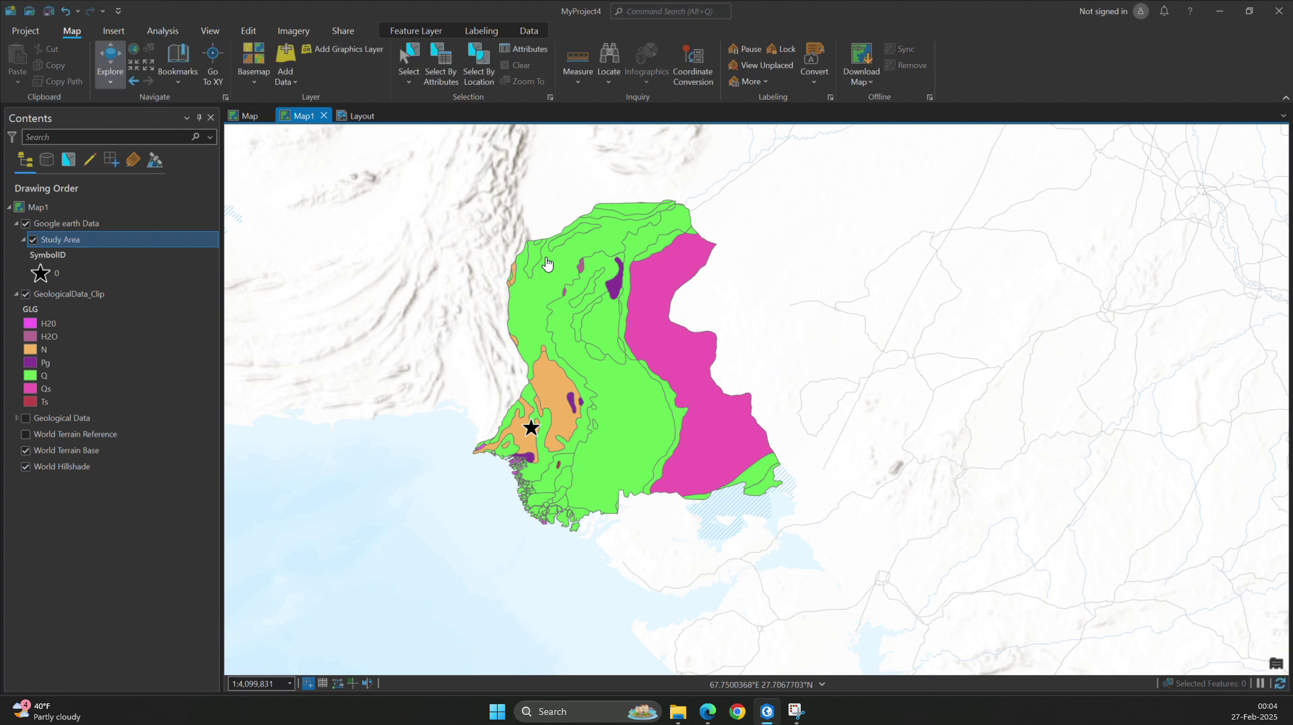
Step: Open the GeologicalData_Clip layer properties and close them without renaming
{"action": "left_click", "coordinate": [59, 298]}
{"action": "right_click", "coordinate": [60, 299]}
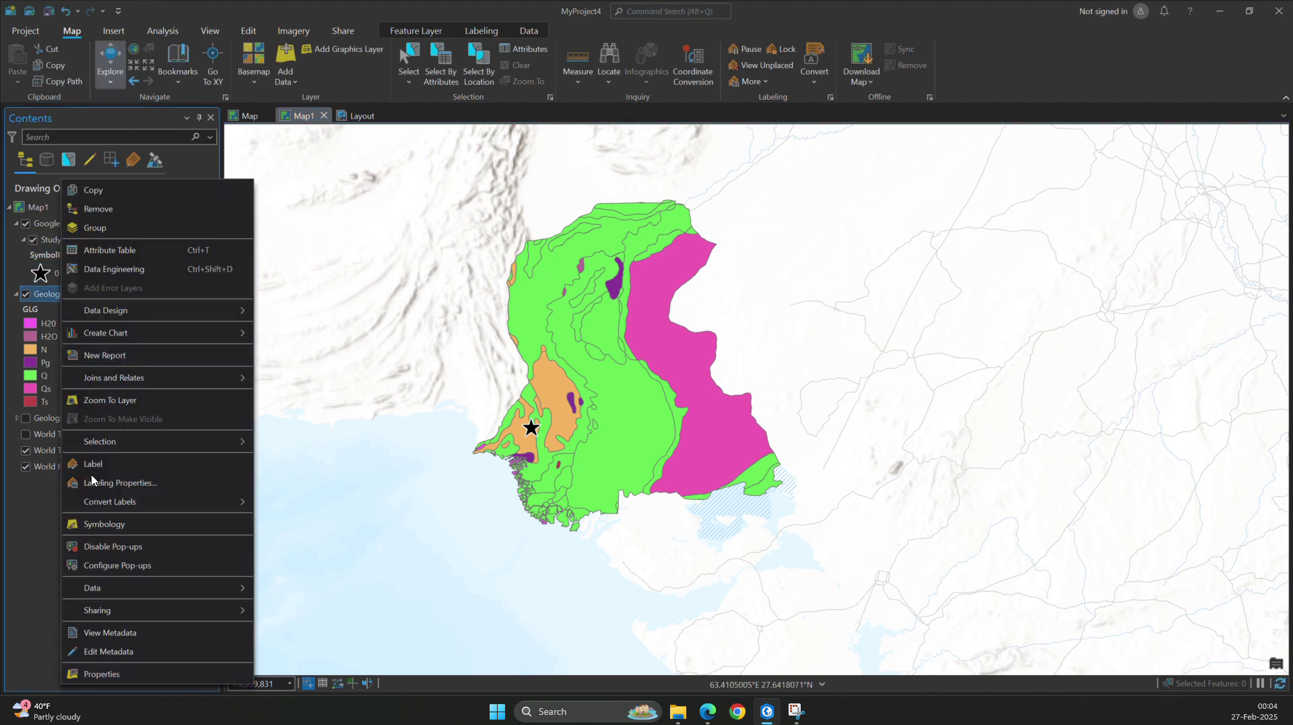
{"action": "left_click", "coordinate": [104, 674]}
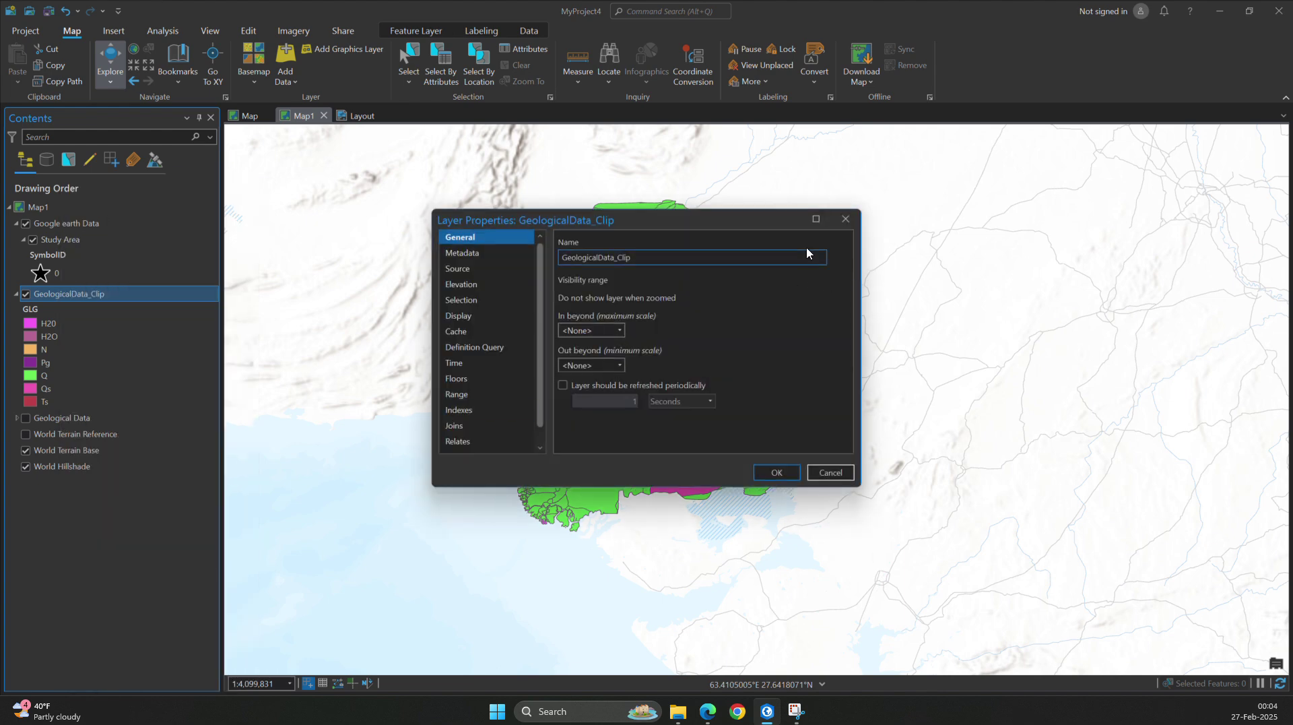
{"action": "left_click", "coordinate": [845, 219]}
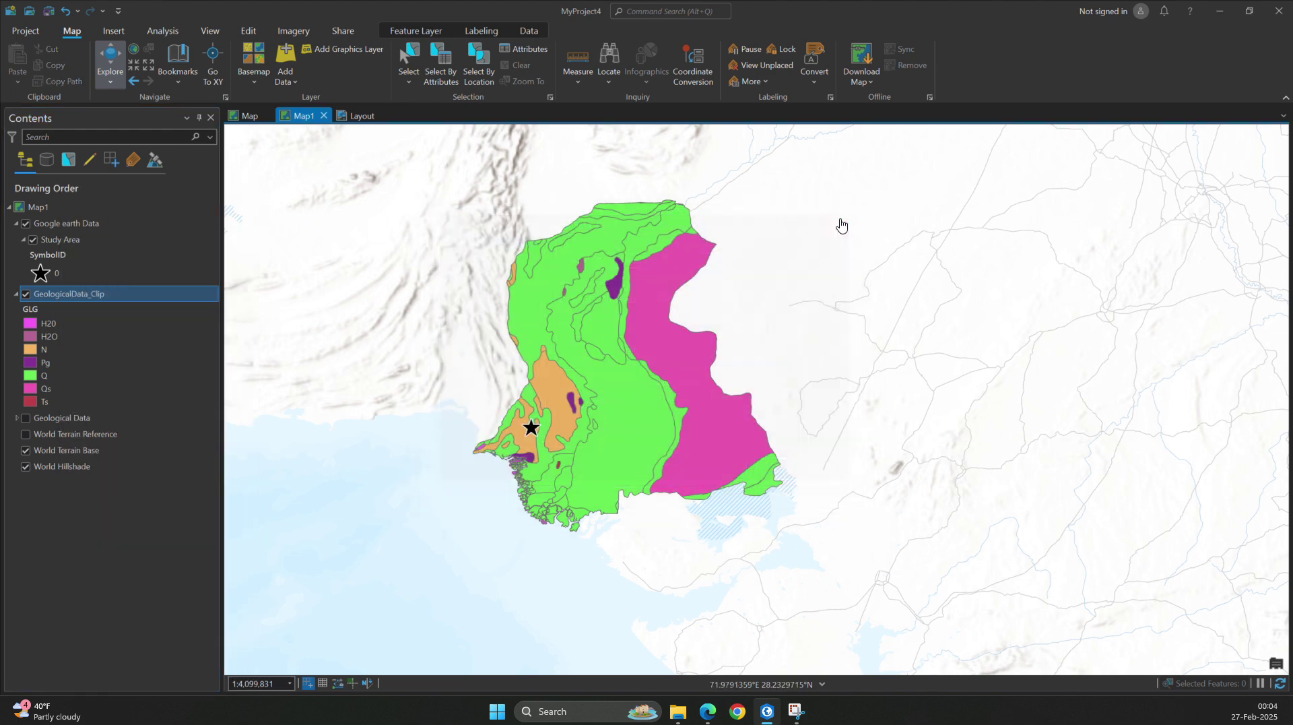
Step: Review the Study Area and Geological Formation legend entries on the layout, then return to the Pakistan map
{"action": "left_click", "coordinate": [351, 116]}
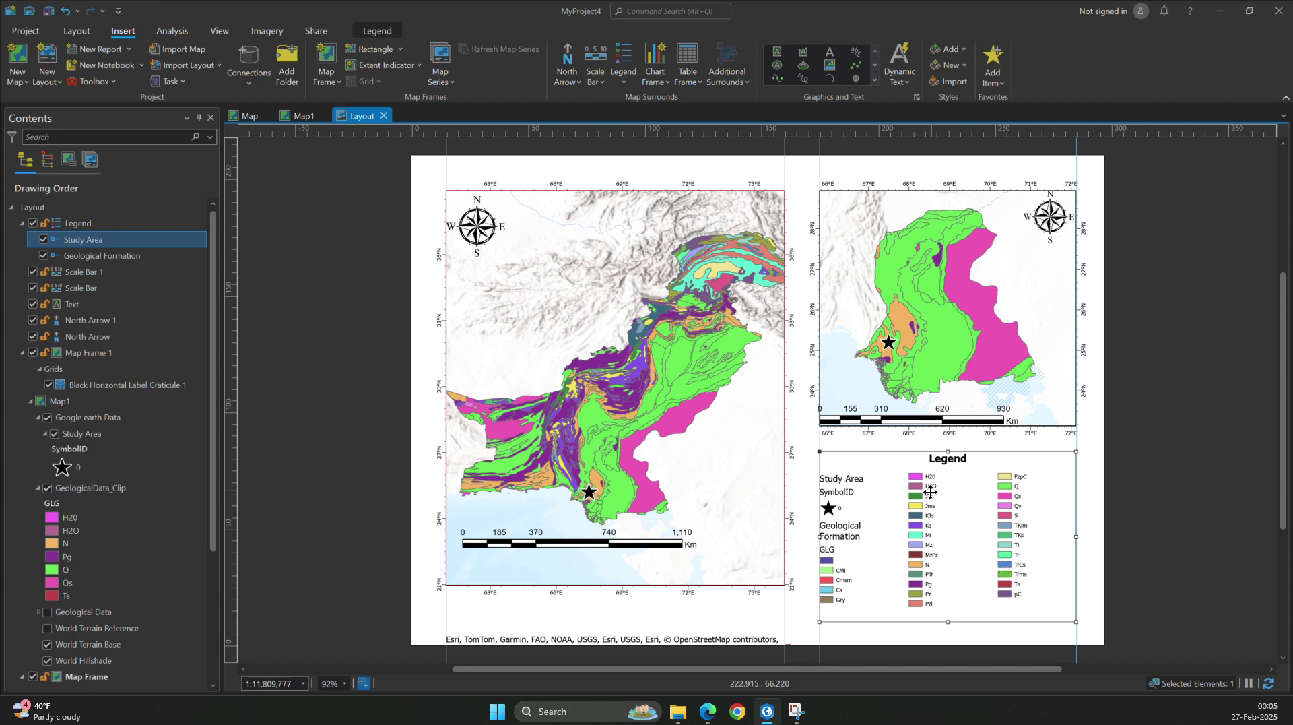
{"action": "left_click", "coordinate": [242, 120]}
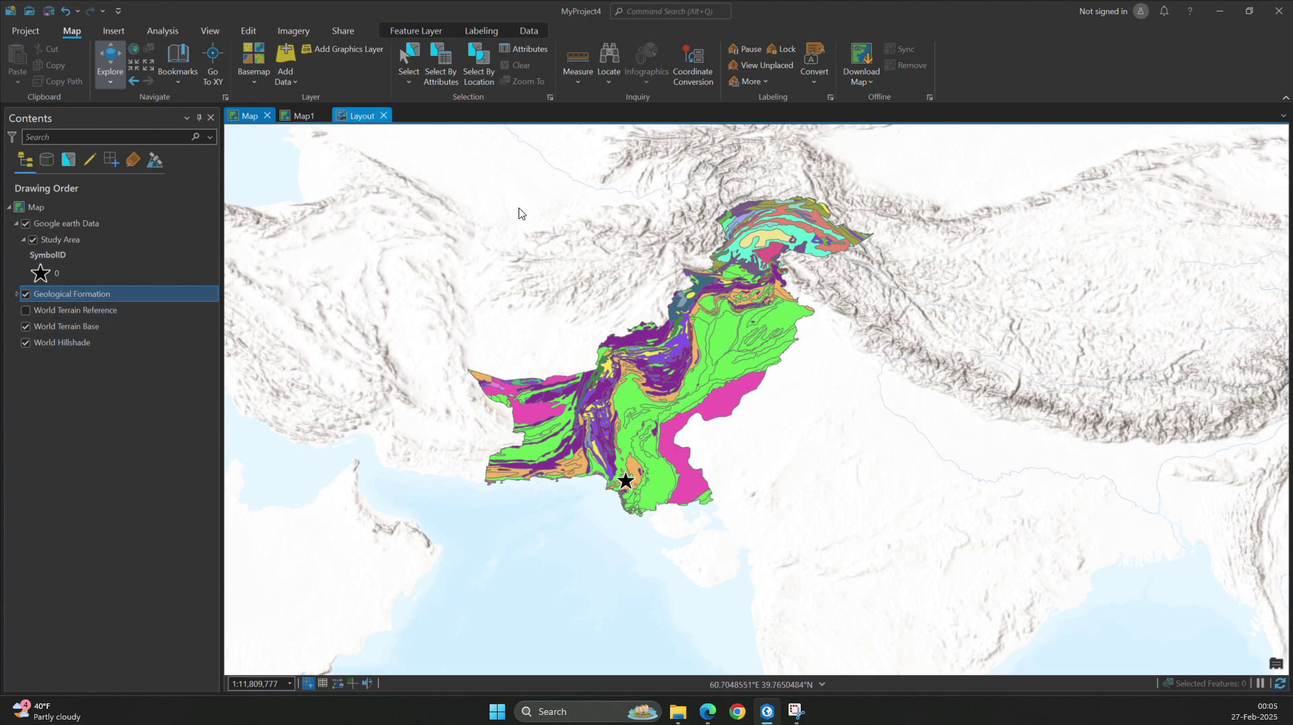
Step: Clear the SymbolID heading under Study Area and go back to the layout page
{"action": "left_click", "coordinate": [368, 120]}
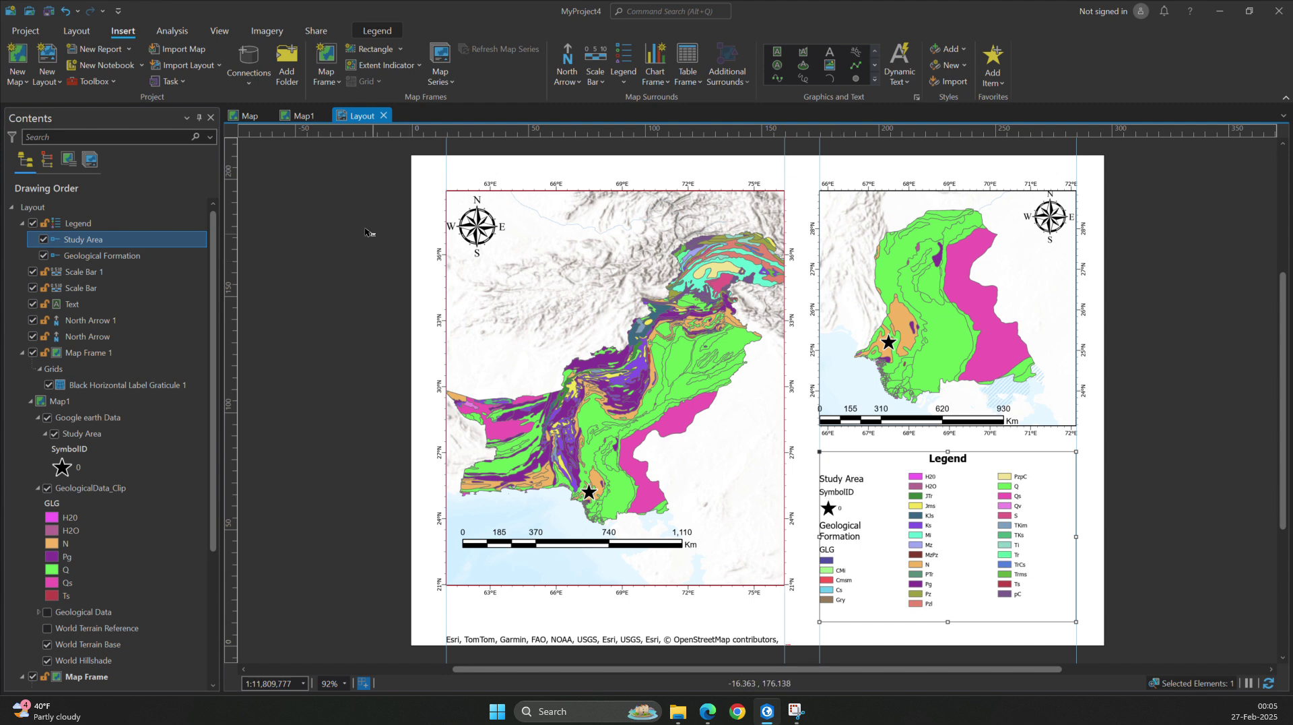
{"action": "left_click", "coordinate": [234, 119]}
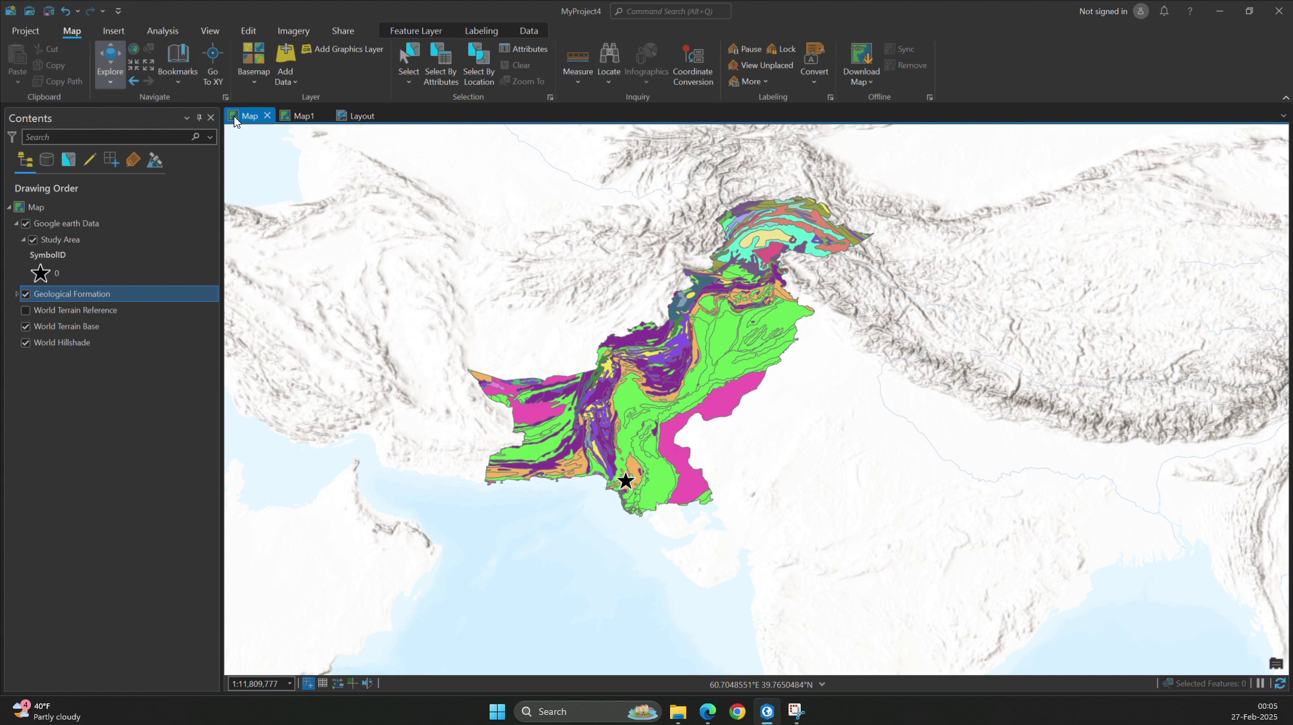
{"action": "left_click", "coordinate": [44, 255]}
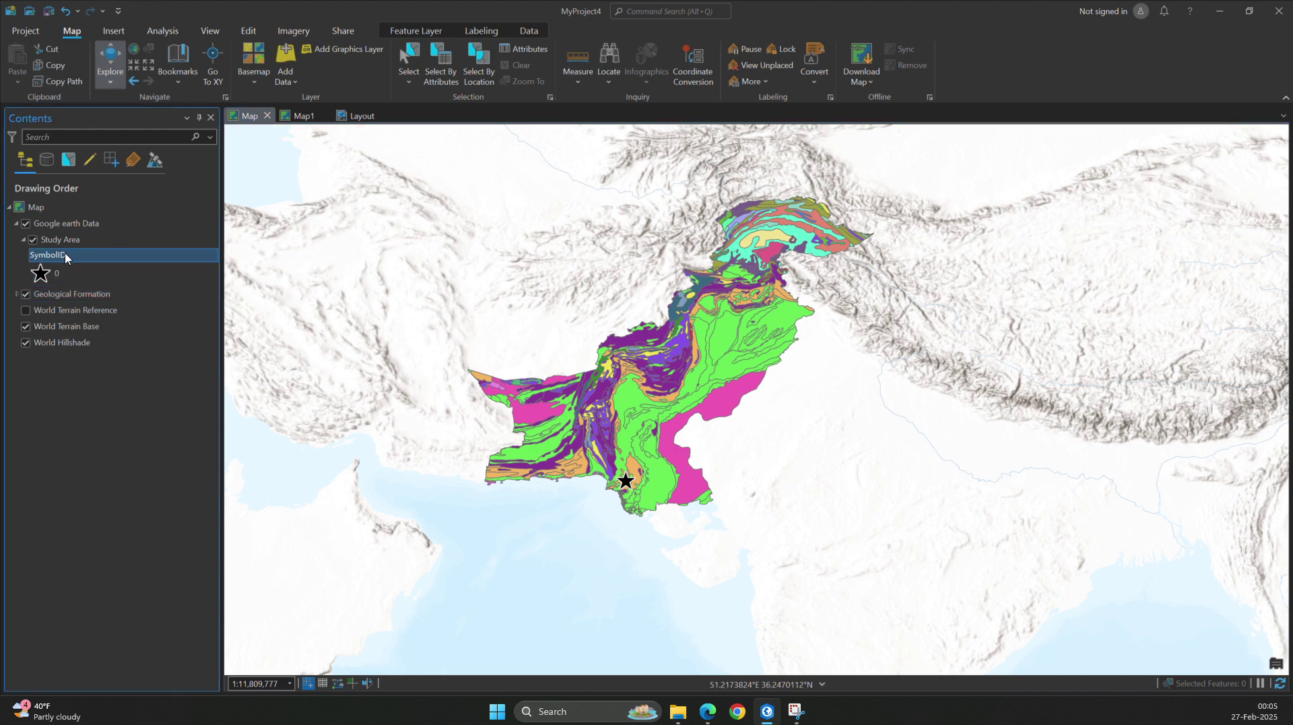
{"action": "left_click", "coordinate": [62, 256]}
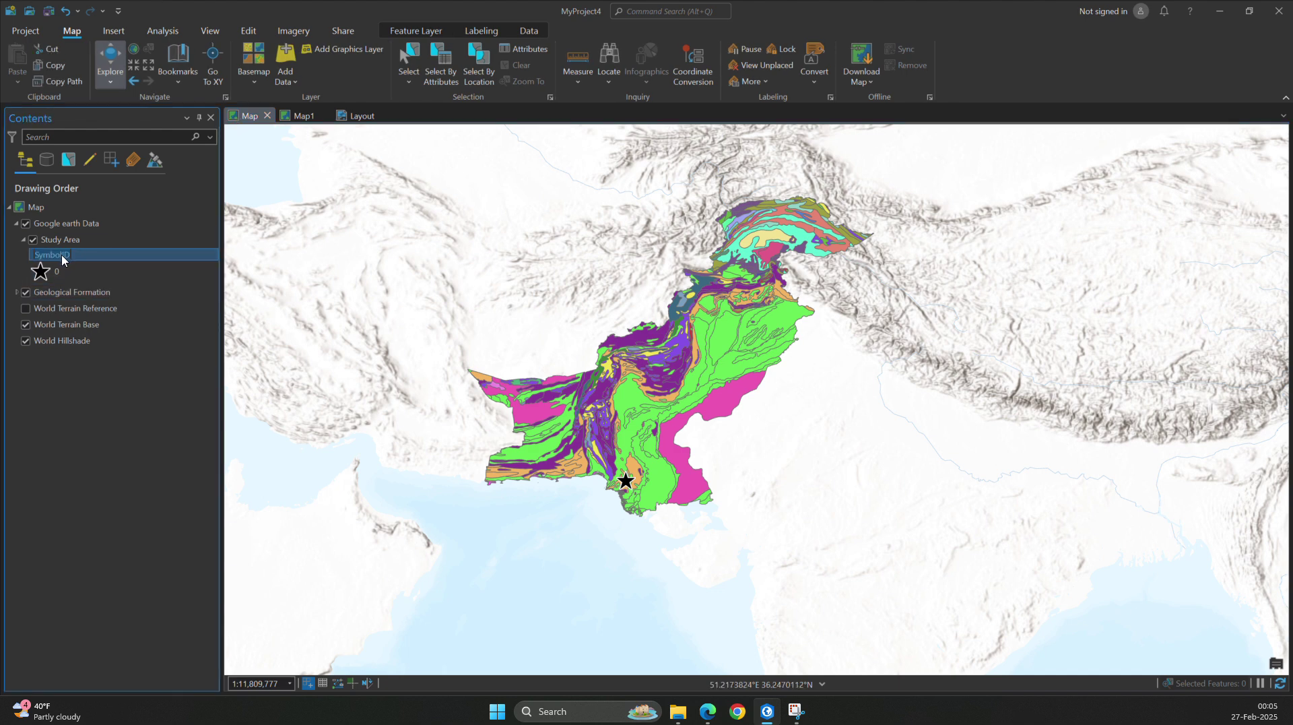
{"action": "left_click", "coordinate": [82, 472]}
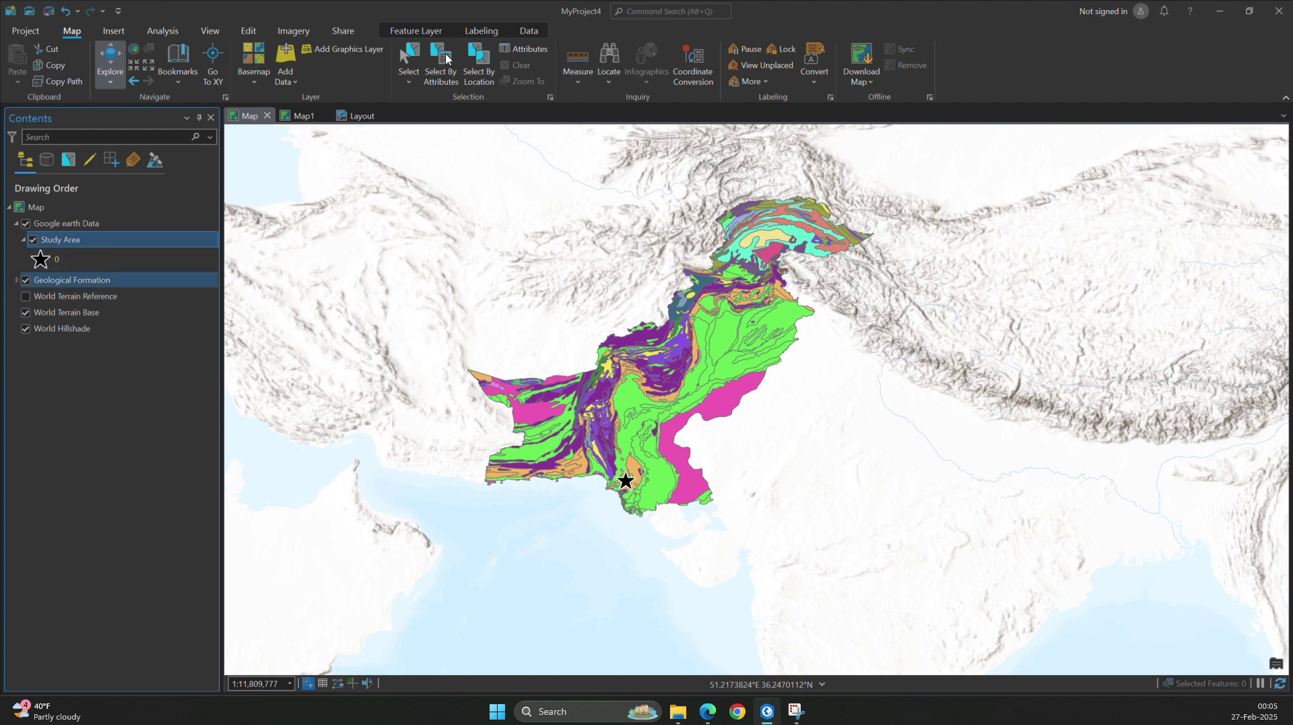
{"action": "left_click", "coordinate": [356, 120]}
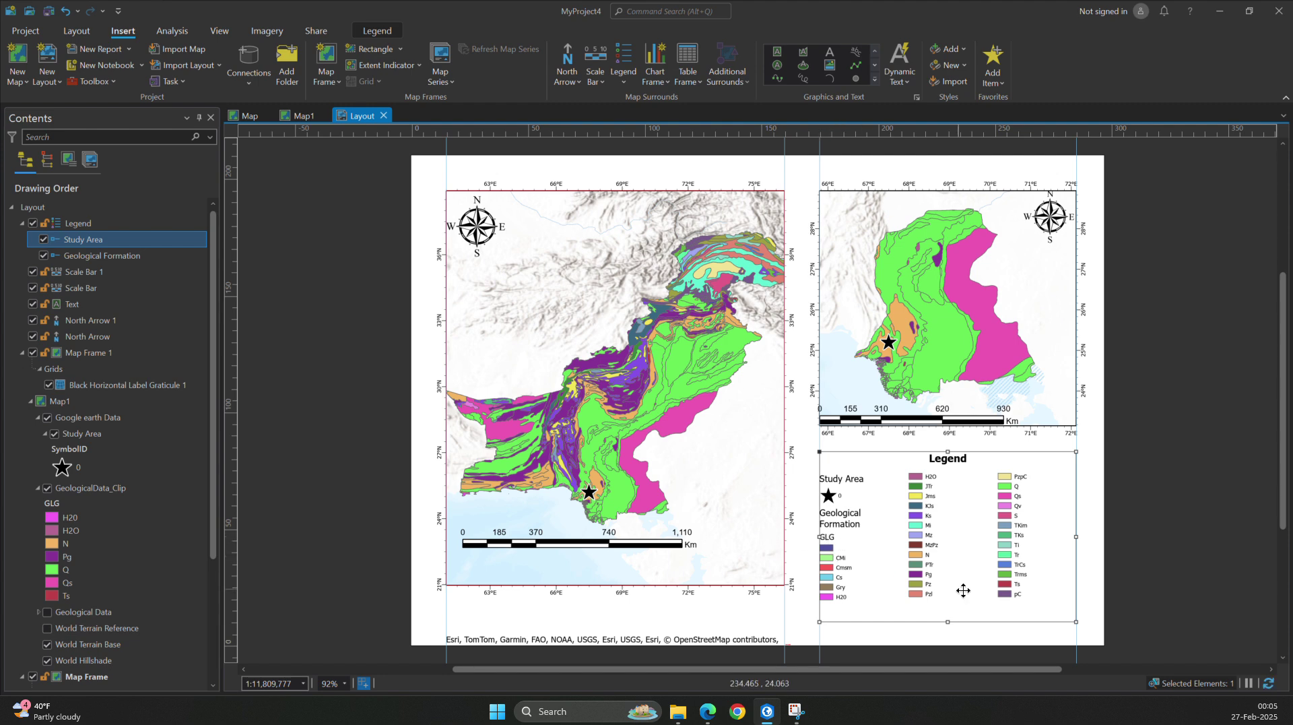
Step: Set the Study Area legend item's text to Times New Roman at 12 pt
{"action": "right_click", "coordinate": [884, 553]}
{"action": "left_click", "coordinate": [921, 527]}
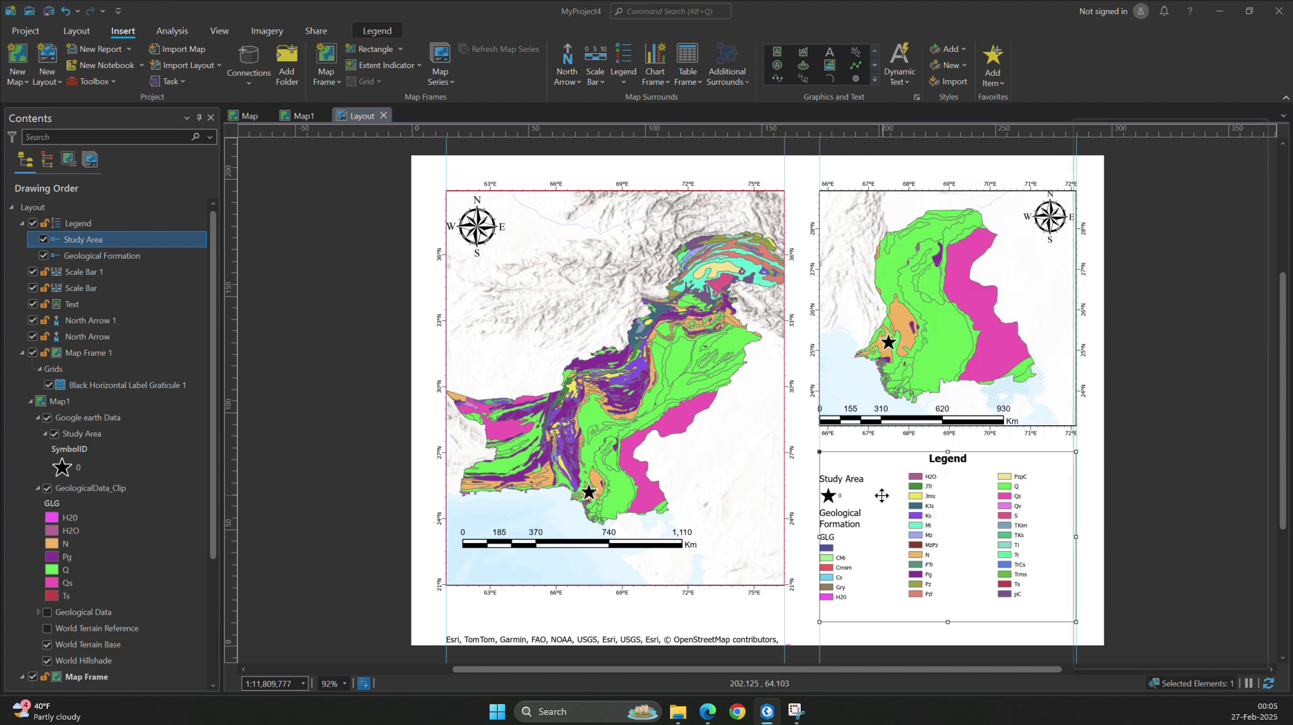
{"action": "left_click", "coordinate": [1174, 143]}
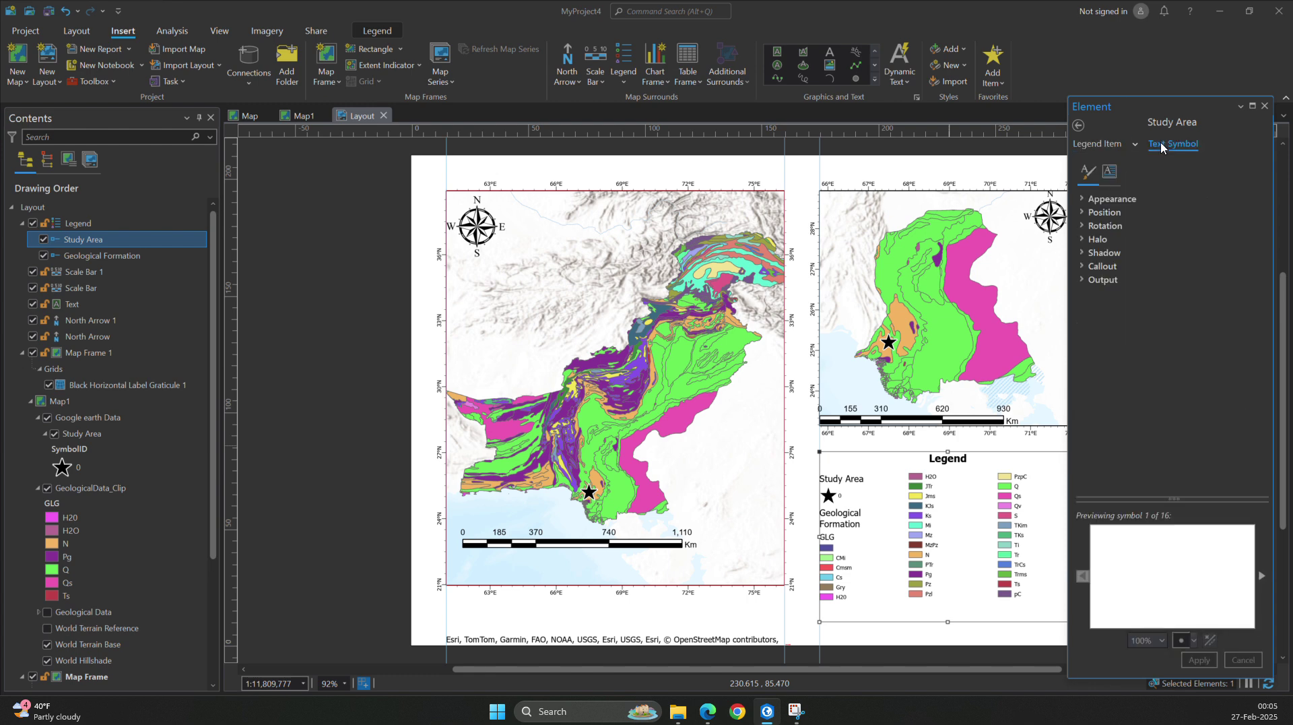
{"action": "left_click", "coordinate": [1082, 200]}
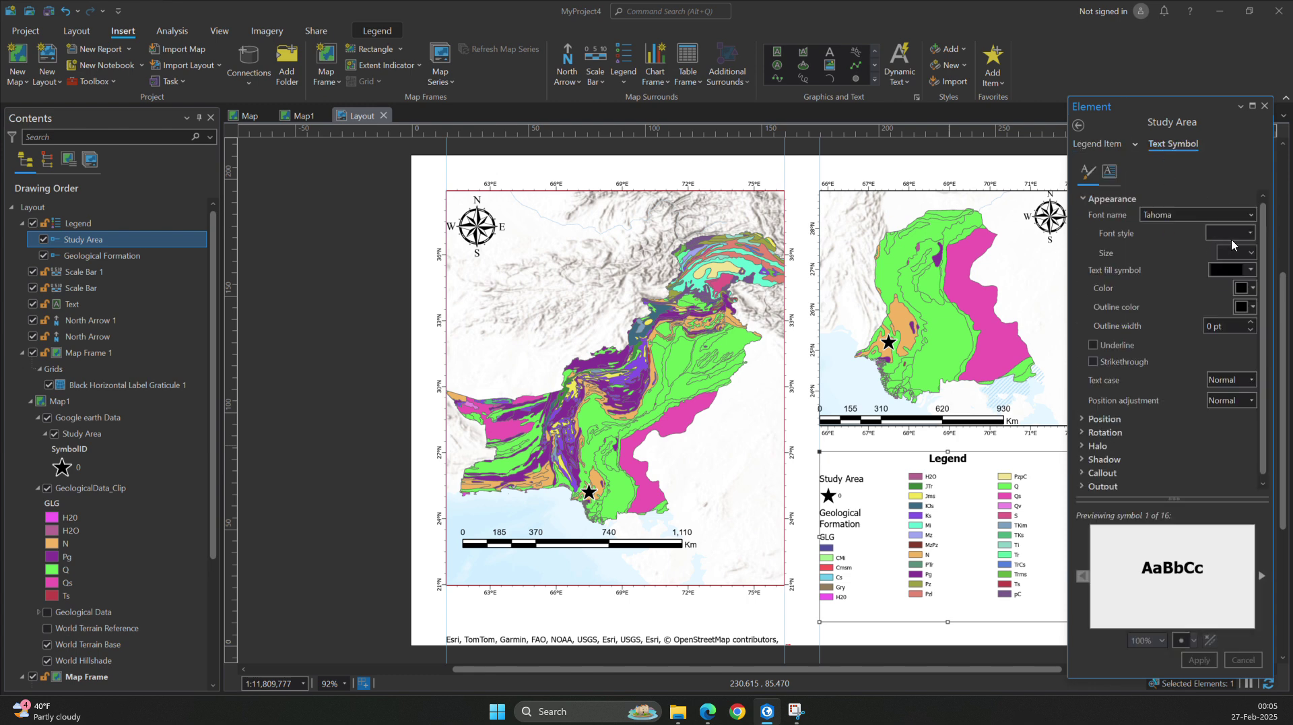
{"action": "left_click", "coordinate": [1250, 217]}
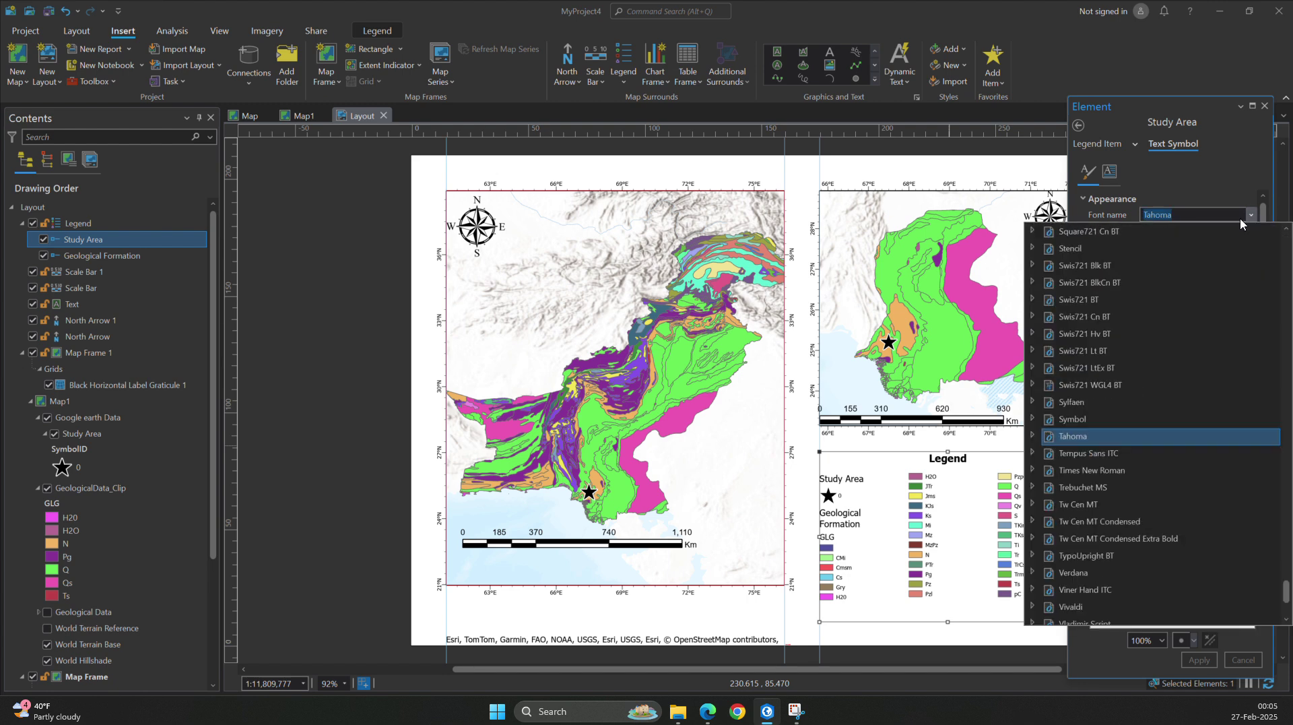
{"action": "scroll", "coordinate": [1209, 329], "scroll_direction": "up", "scroll_amount": 20}
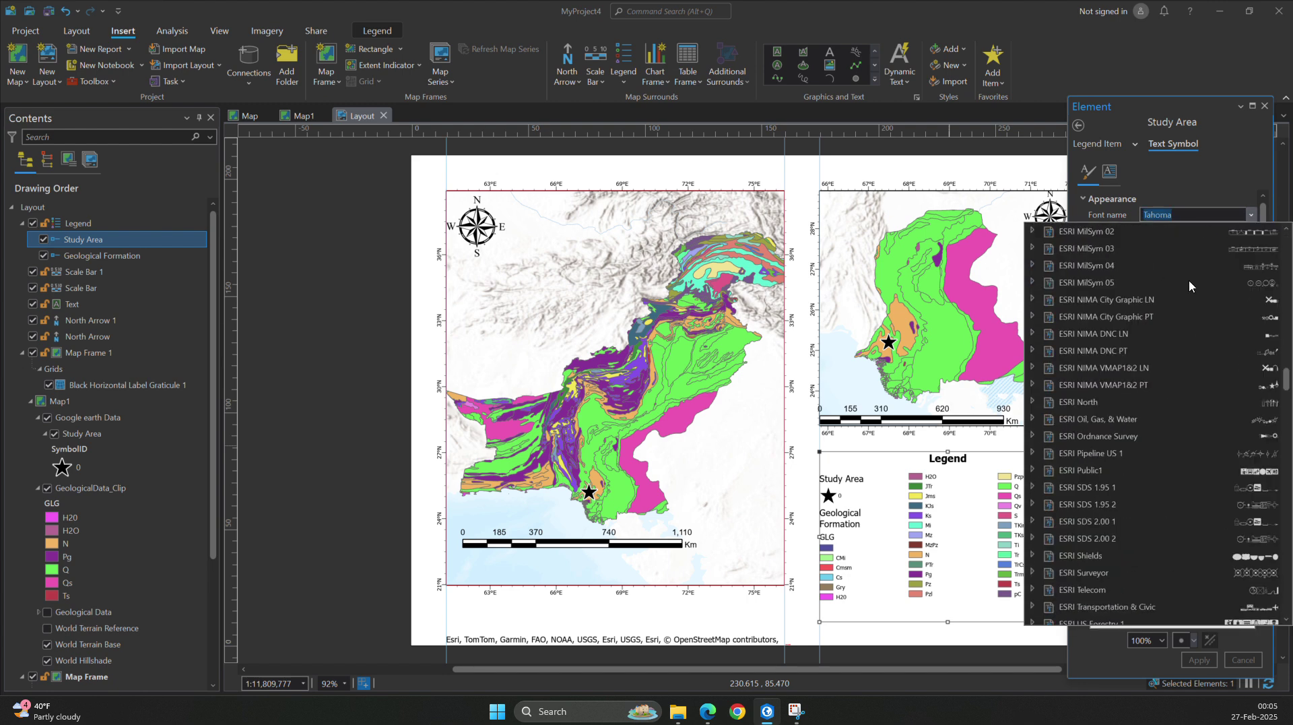
{"action": "scroll", "coordinate": [1177, 243], "scroll_direction": "down", "scroll_amount": 15}
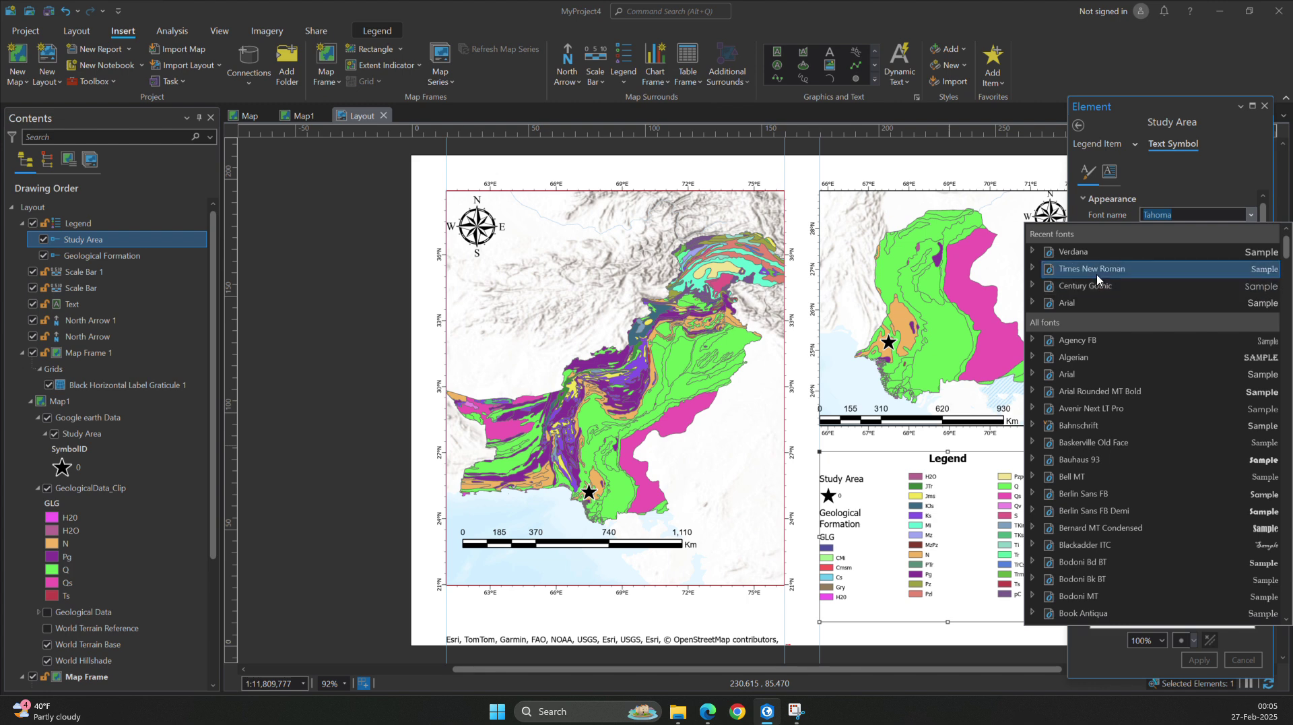
{"action": "left_click", "coordinate": [1148, 269]}
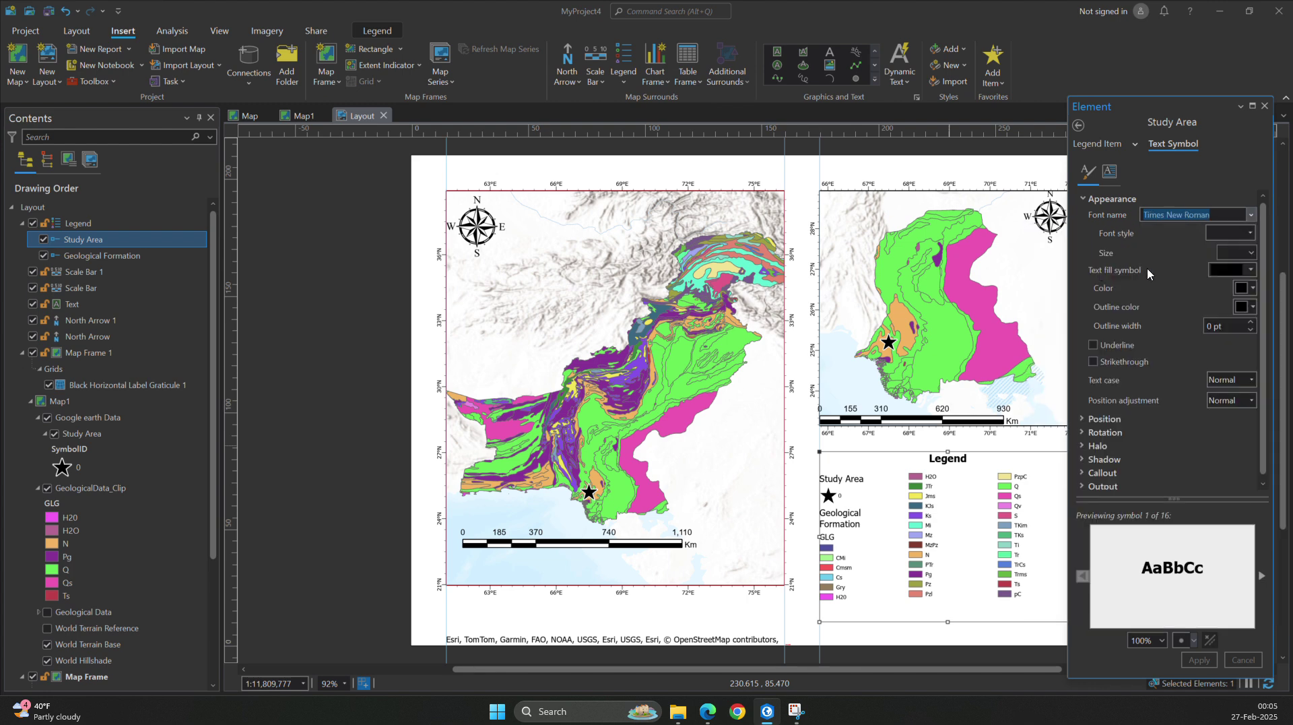
{"action": "left_click", "coordinate": [1247, 233]}
{"action": "left_click", "coordinate": [1248, 233]}
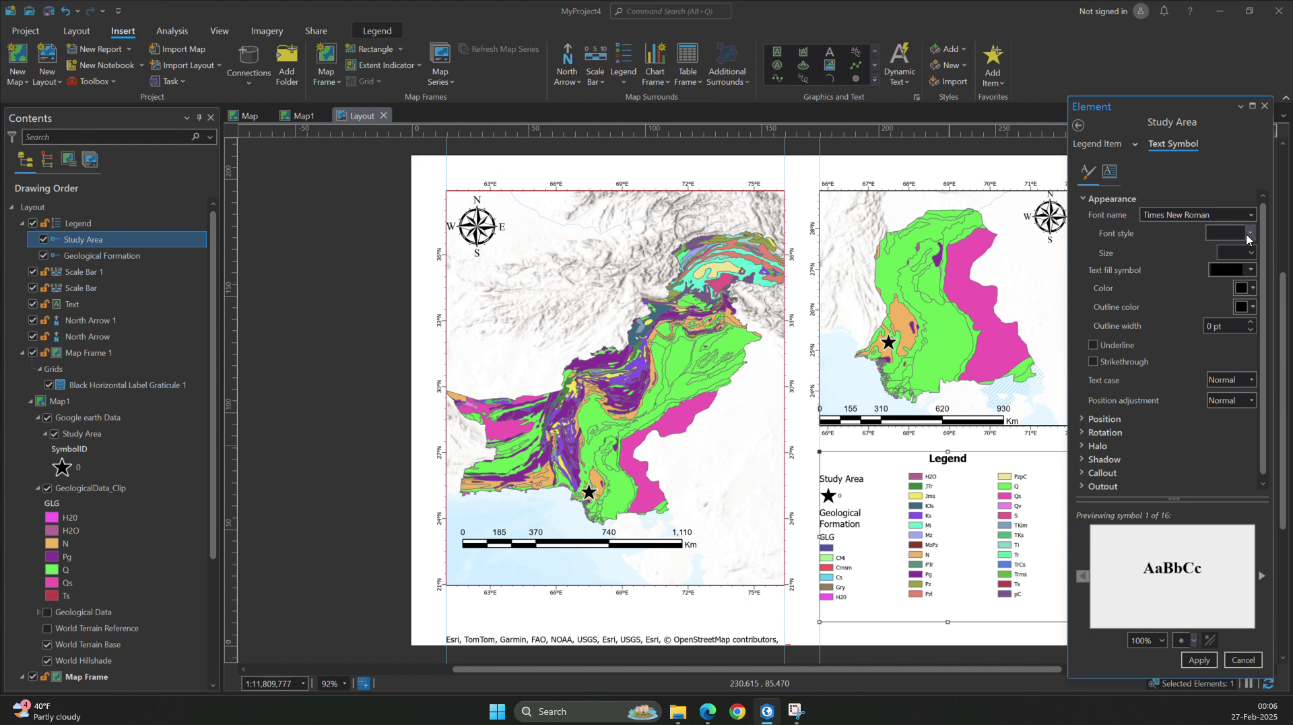
{"action": "left_click", "coordinate": [1253, 254]}
{"action": "left_click", "coordinate": [1254, 255]}
{"action": "left_click", "coordinate": [1238, 371]}
{"action": "left_click", "coordinate": [1199, 660]}
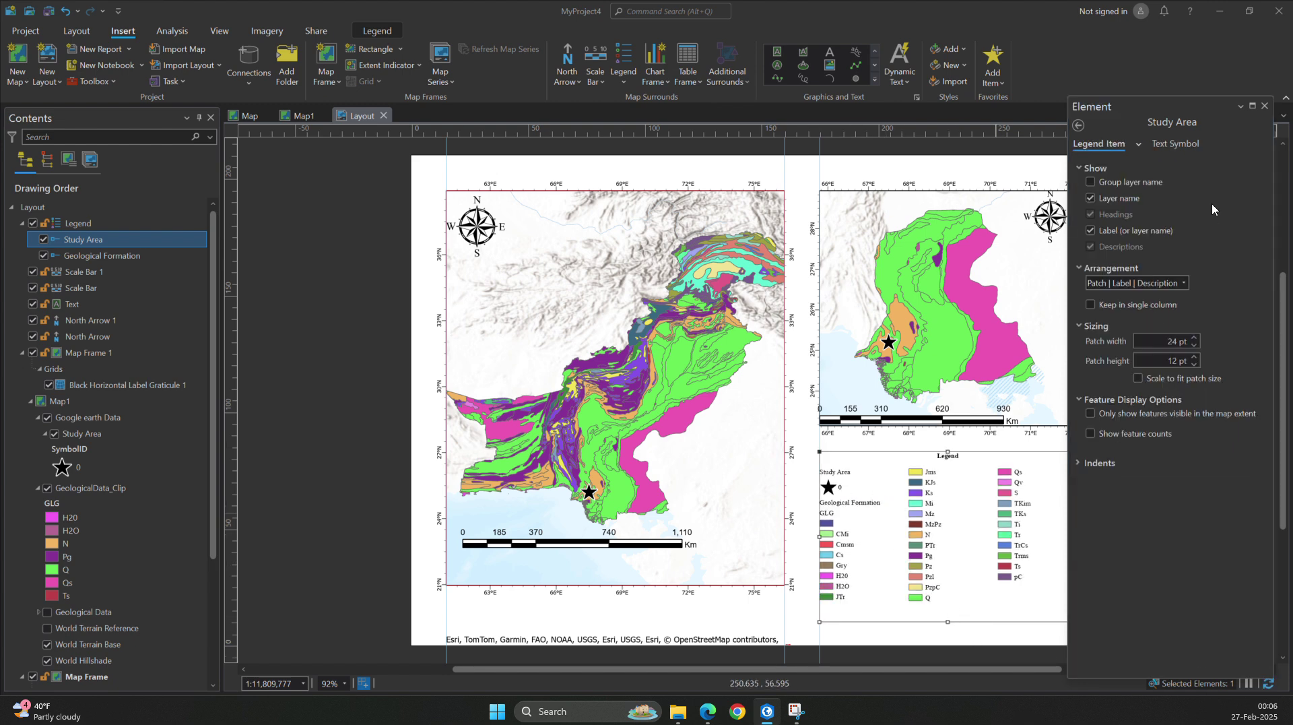
Step: Review the legend item settings and close the Element pane
{"action": "left_click", "coordinate": [1156, 150]}
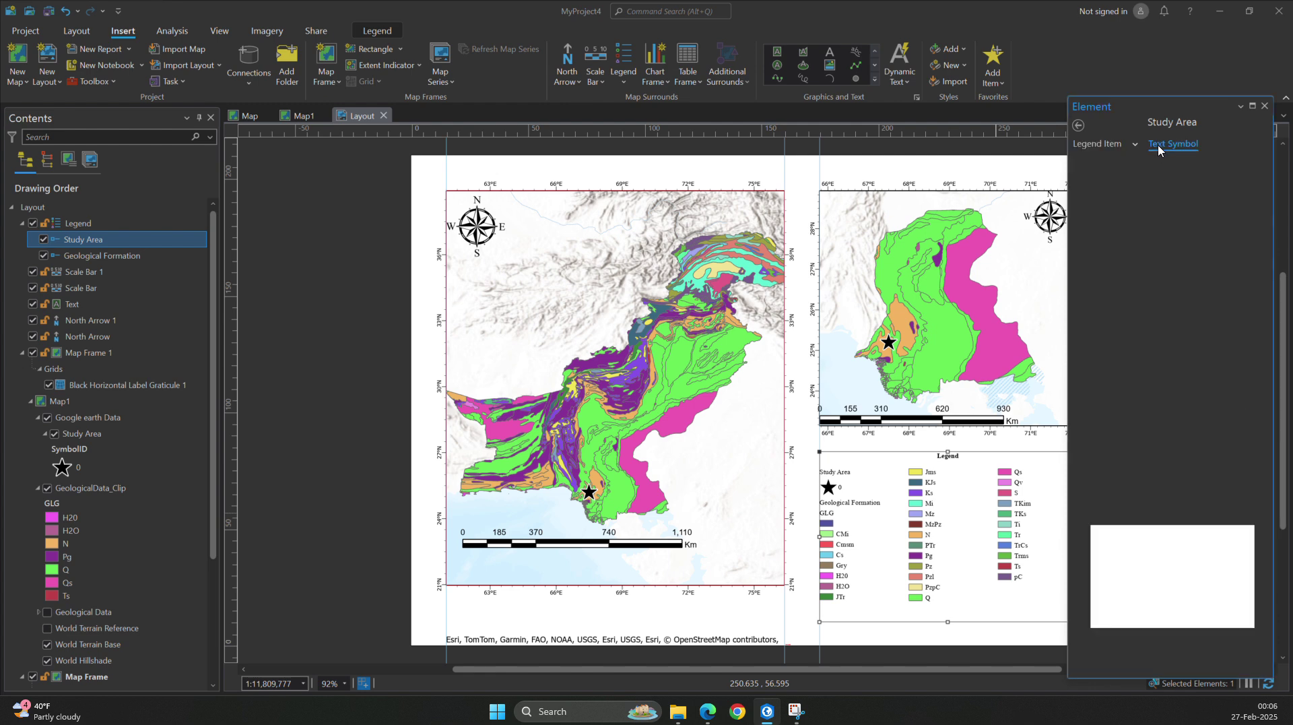
{"action": "left_click", "coordinate": [1095, 144]}
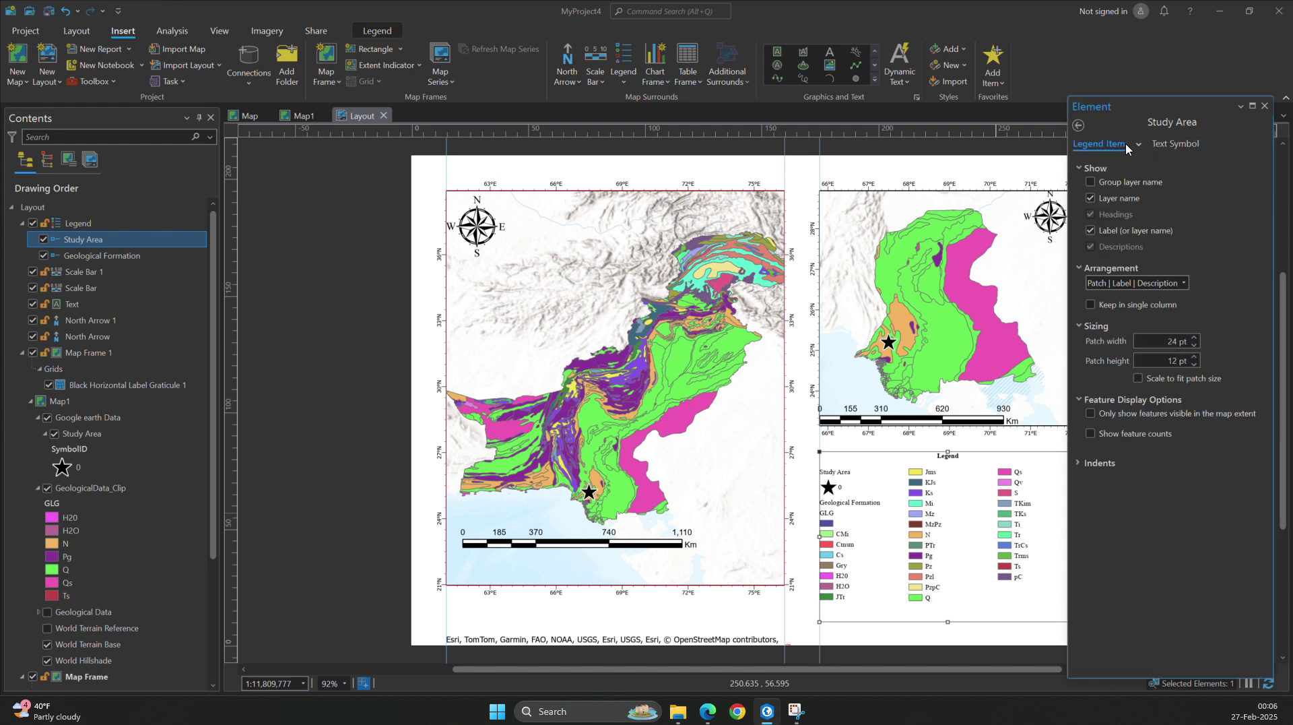
{"action": "left_click", "coordinate": [1138, 143]}
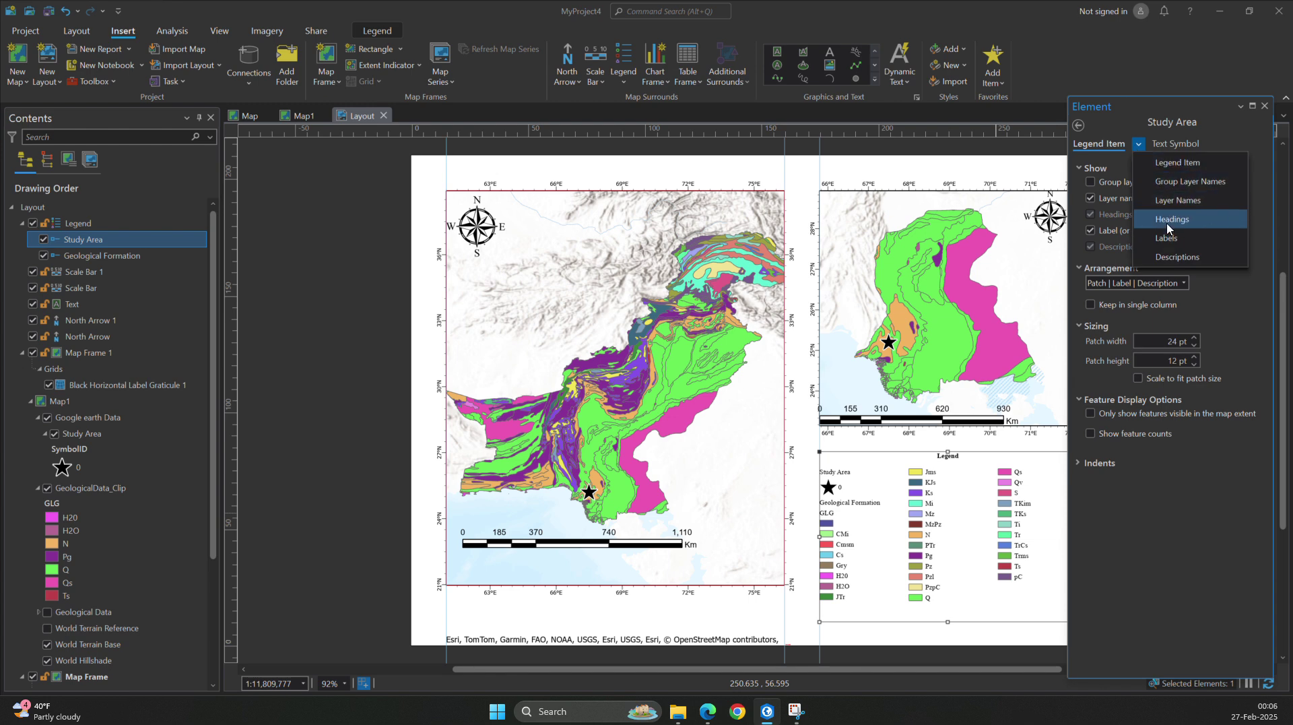
{"action": "left_click", "coordinate": [1148, 525]}
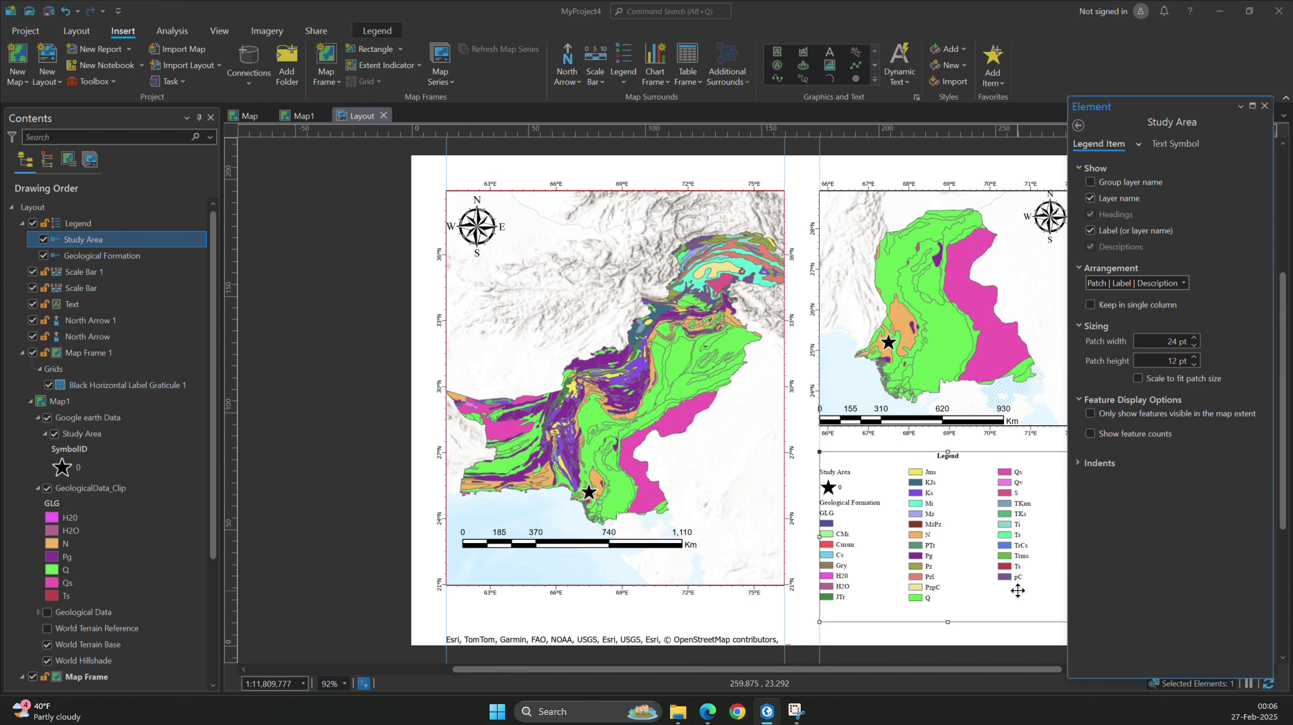
{"action": "left_click", "coordinate": [1265, 105]}
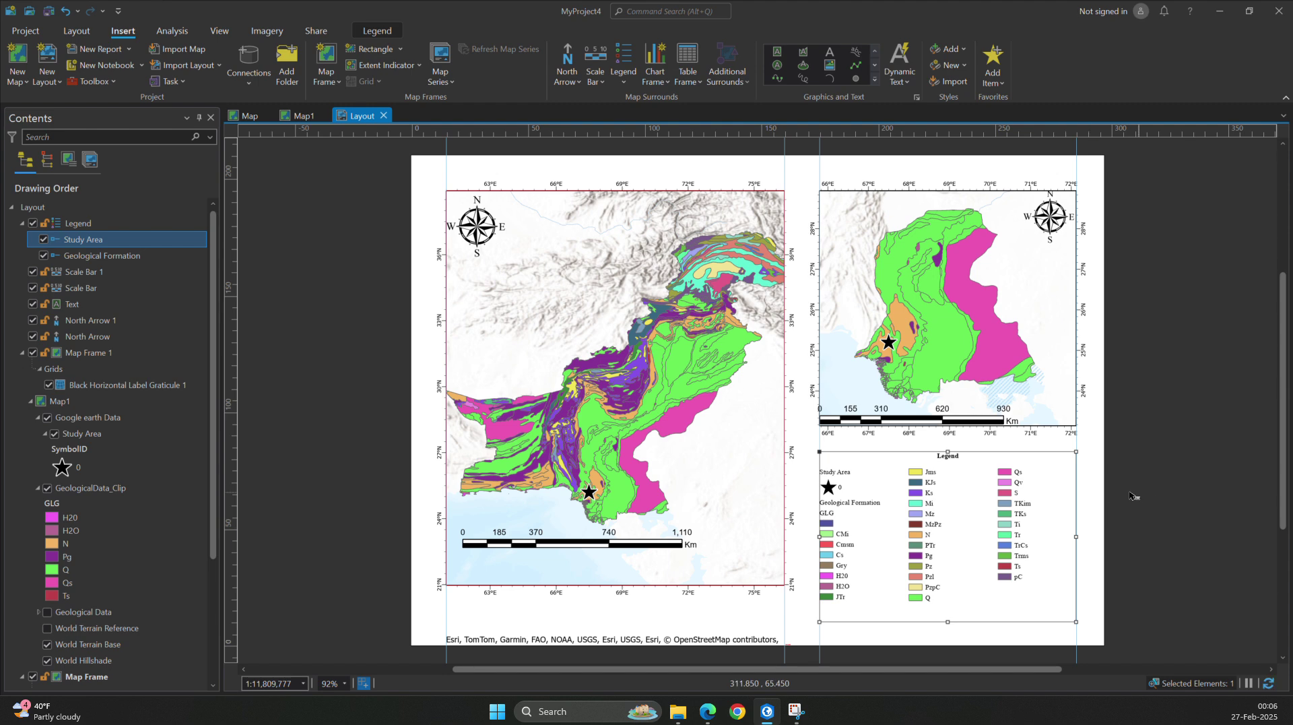
Step: Open the whole legend's properties and browse its text, border and general settings
{"action": "left_click", "coordinate": [948, 479]}
{"action": "right_click", "coordinate": [950, 532]}
{"action": "left_click", "coordinate": [963, 527]}
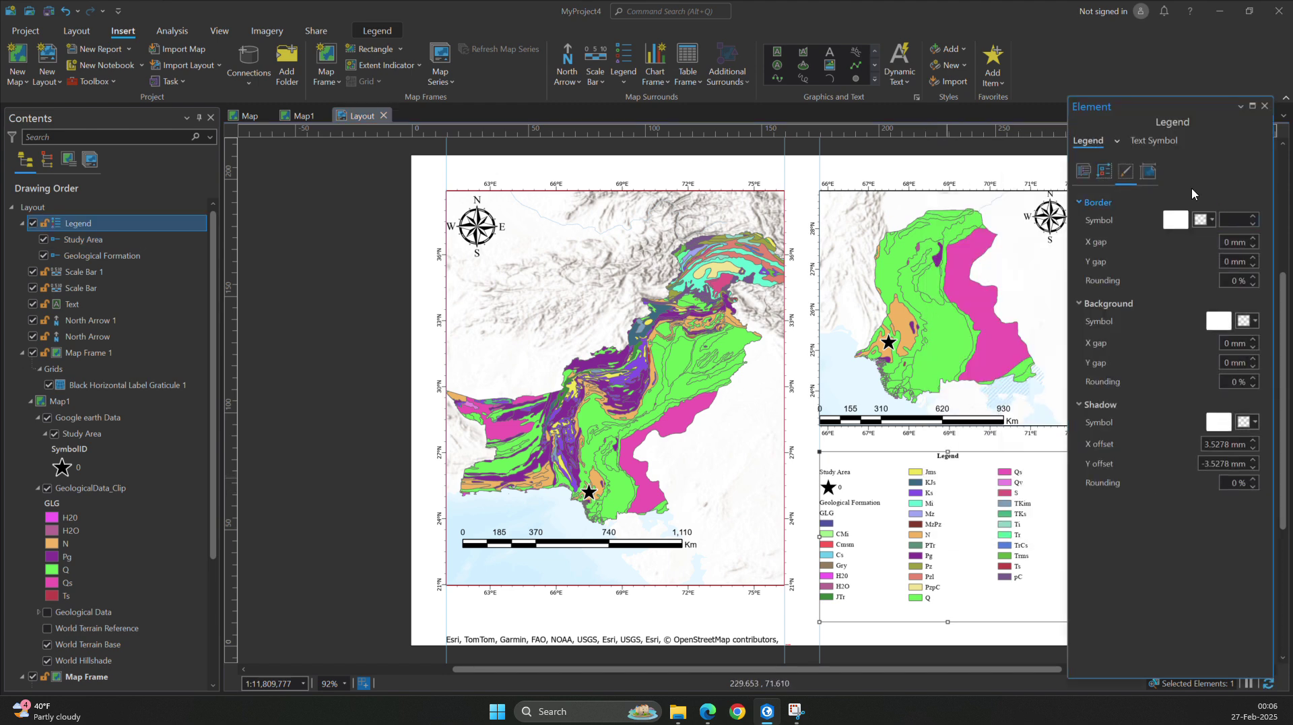
{"action": "left_click", "coordinate": [1141, 172]}
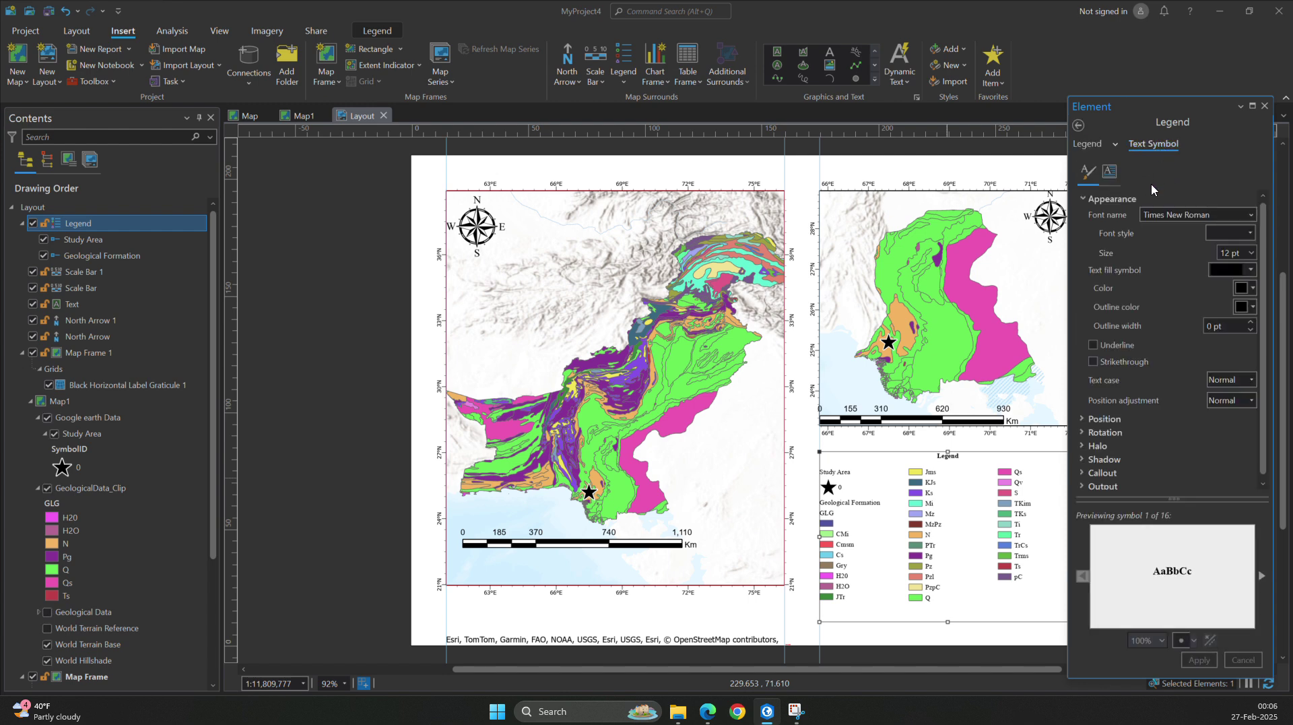
{"action": "left_click", "coordinate": [1108, 172]}
{"action": "left_click", "coordinate": [1088, 171]}
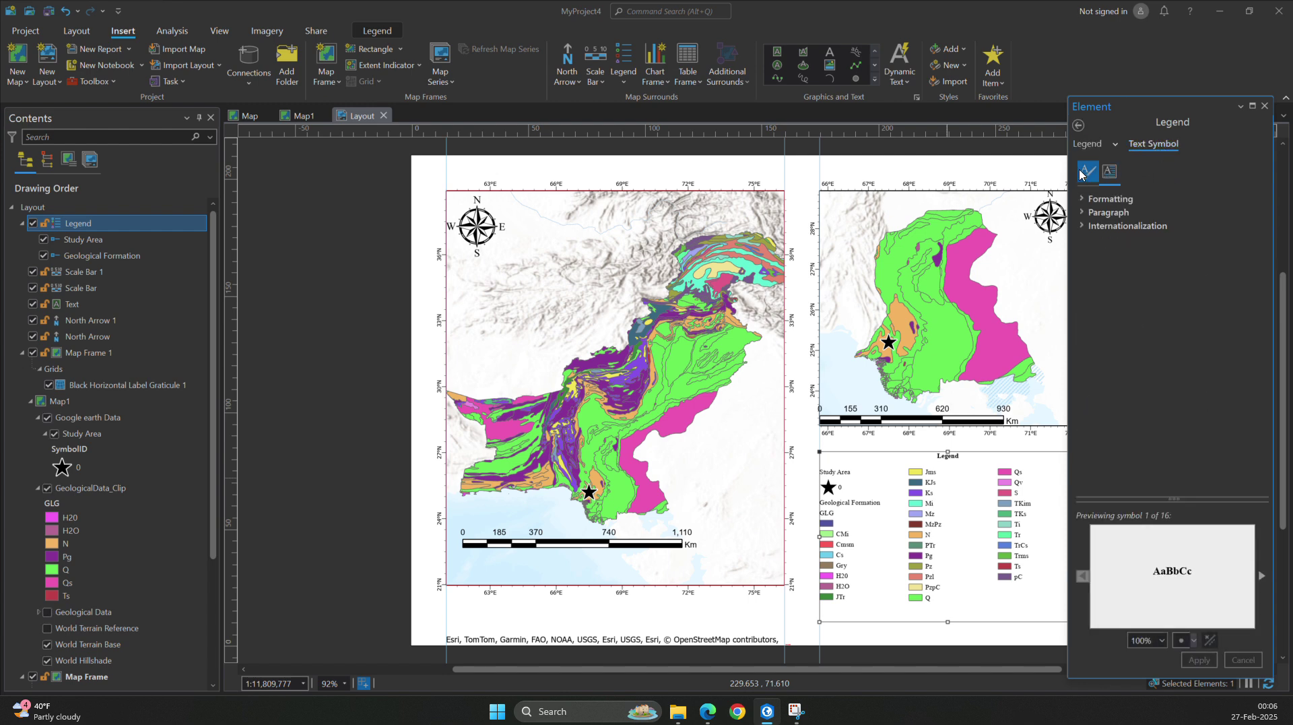
{"action": "left_click", "coordinate": [1088, 143]}
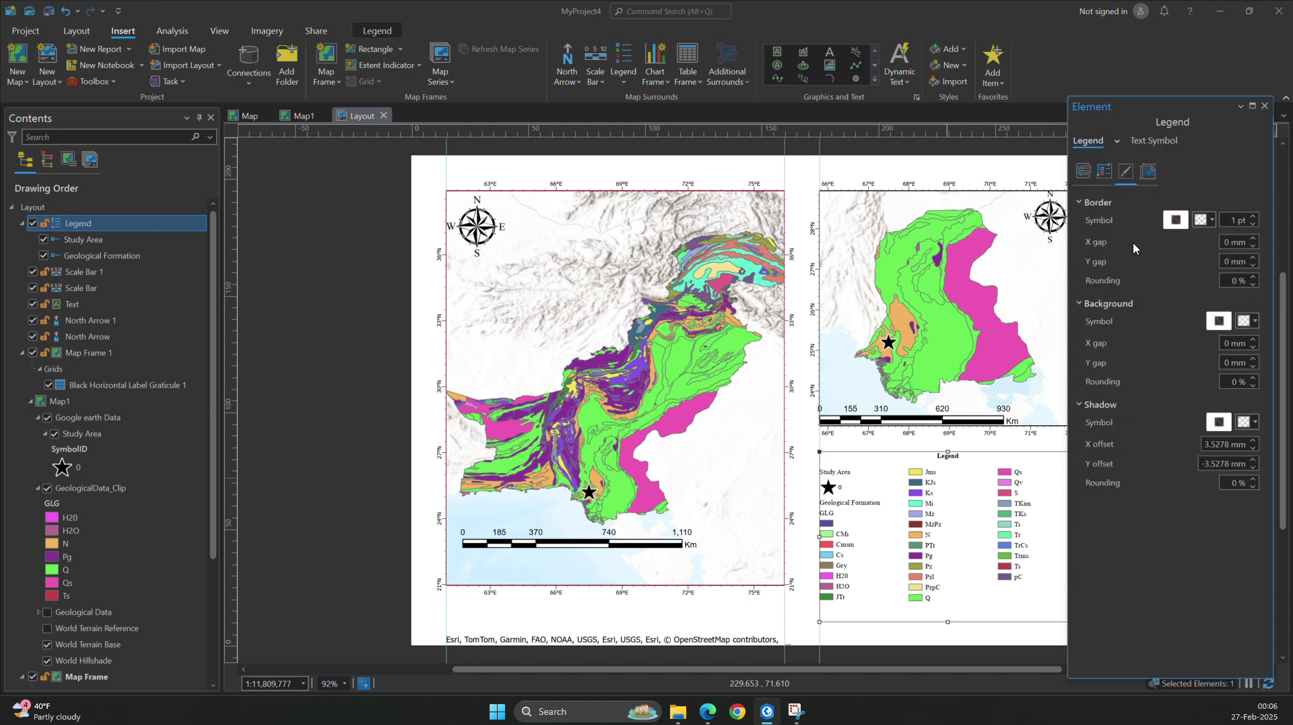
{"action": "left_click", "coordinate": [1083, 171]}
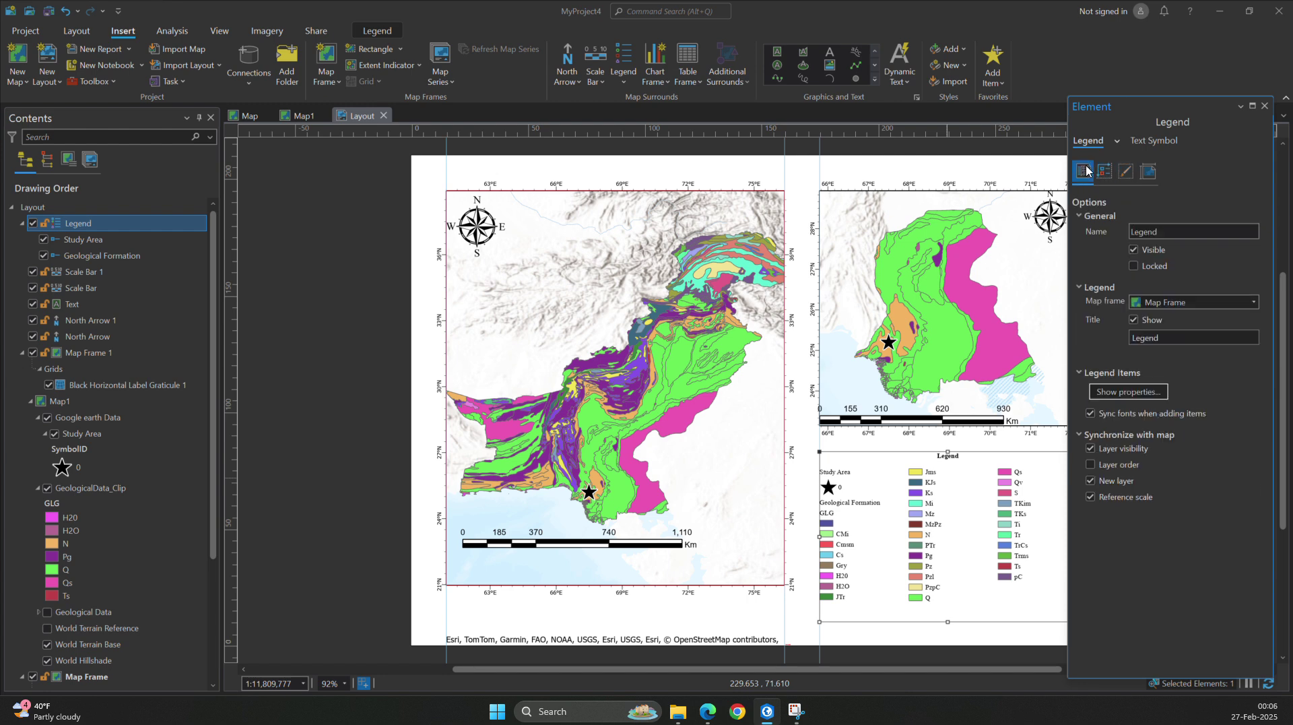
{"action": "left_click", "coordinate": [1118, 141]}
{"action": "left_click", "coordinate": [1137, 160]}
{"action": "left_click", "coordinate": [1152, 141]}
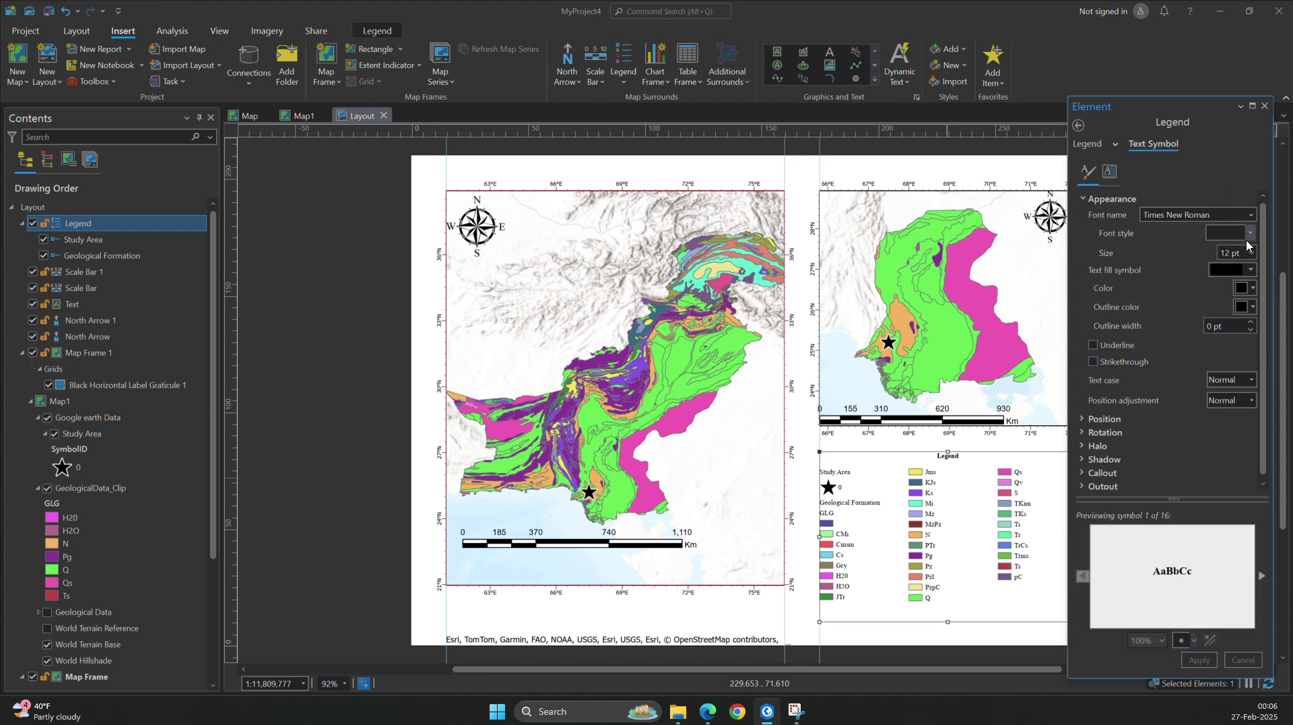
Step: Try 16 pt legend text, then undo it back to 12 pt
{"action": "left_click", "coordinate": [1250, 252]}
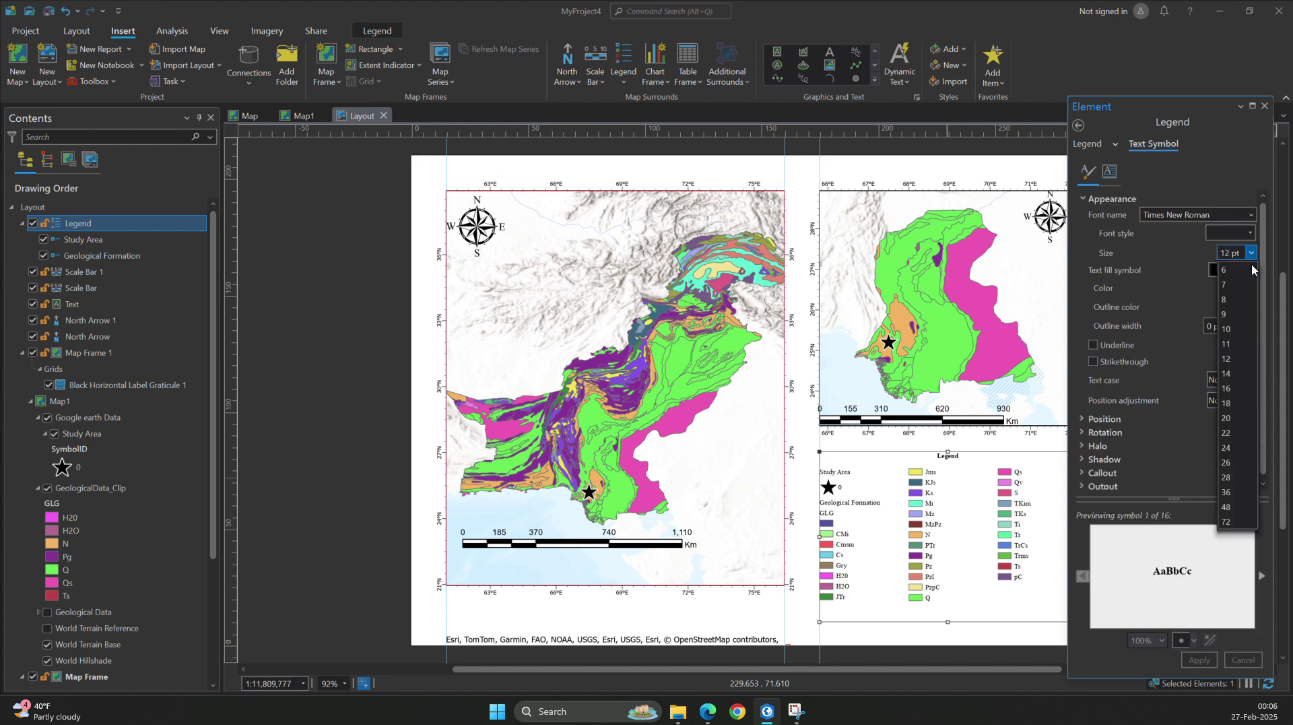
{"action": "left_click", "coordinate": [1239, 388]}
{"action": "left_click", "coordinate": [1197, 658]}
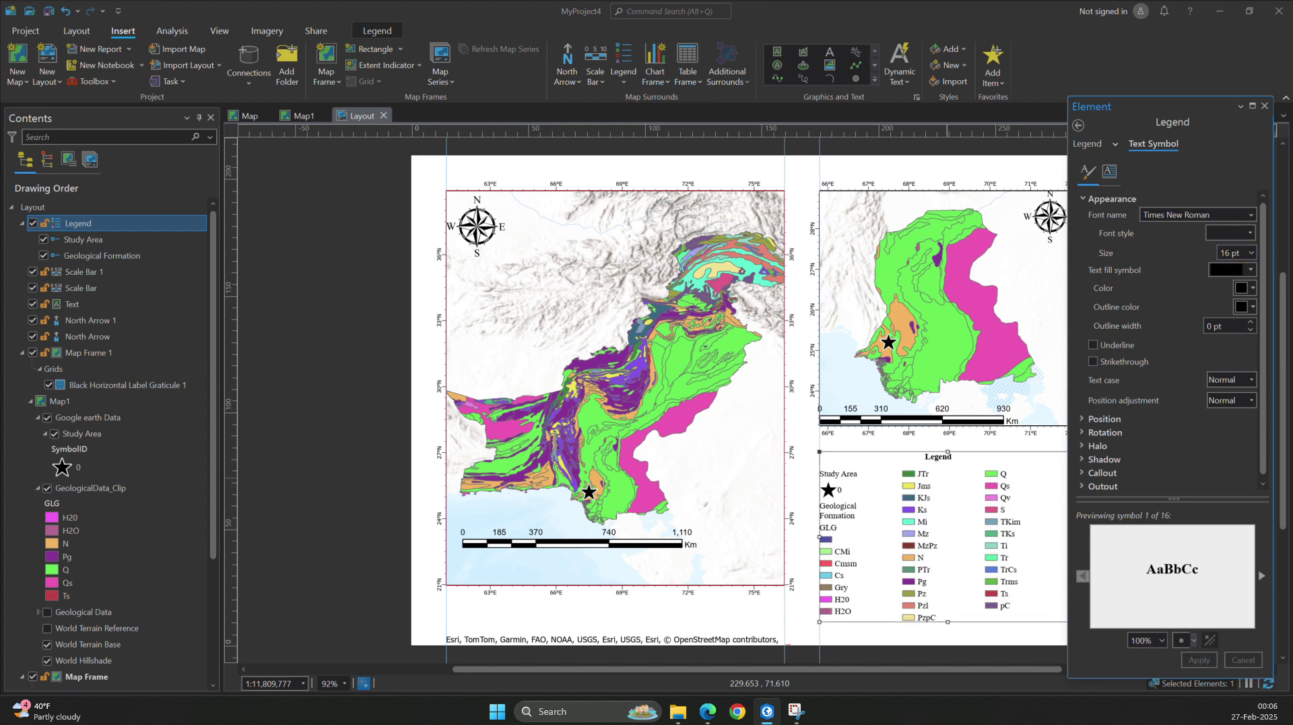
{"action": "left_click", "coordinate": [67, 11]}
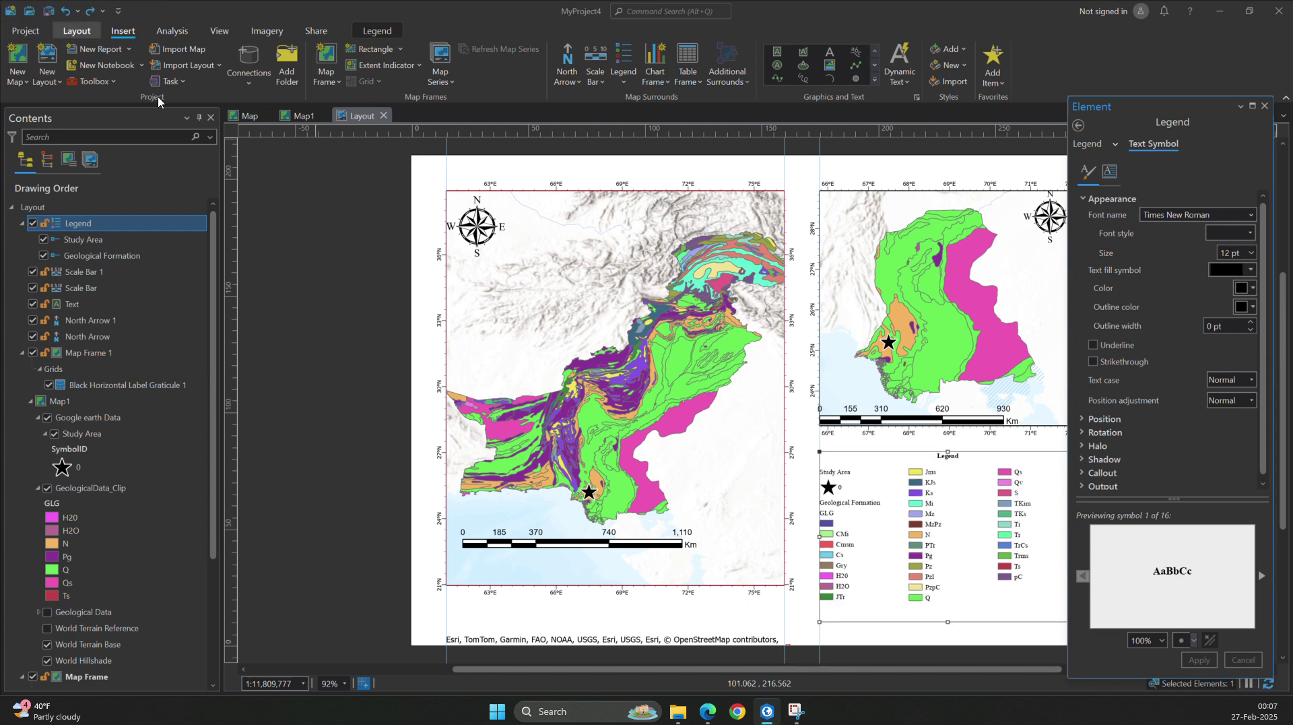
Step: Set the legend headings to 16 pt and apply
{"action": "left_click", "coordinate": [1116, 144]}
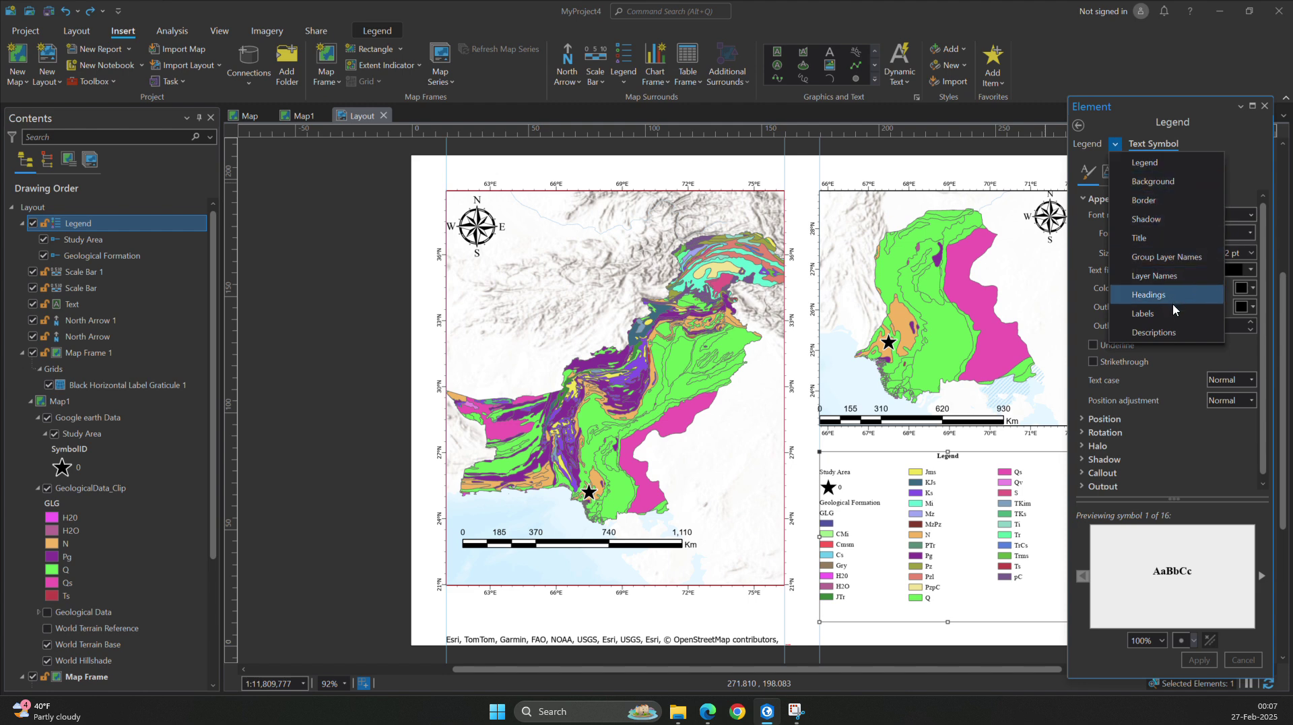
{"action": "left_click", "coordinate": [1150, 296]}
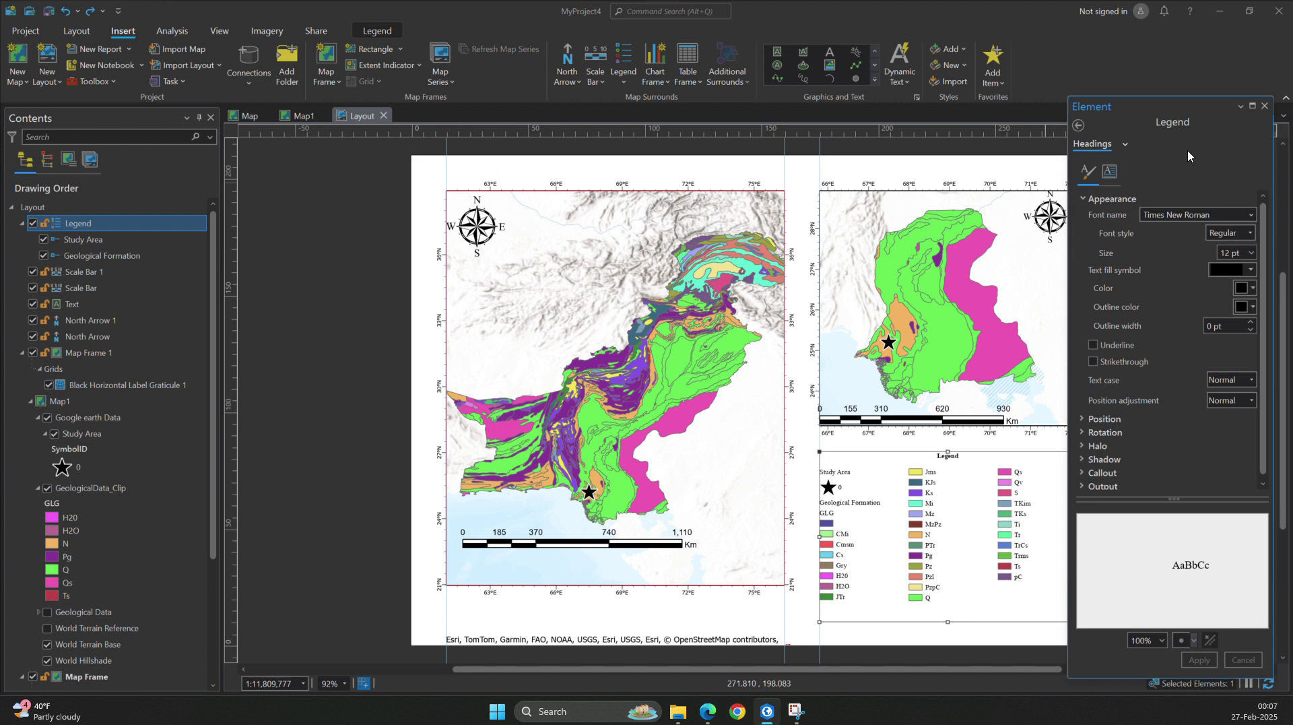
{"action": "left_click", "coordinate": [1254, 257]}
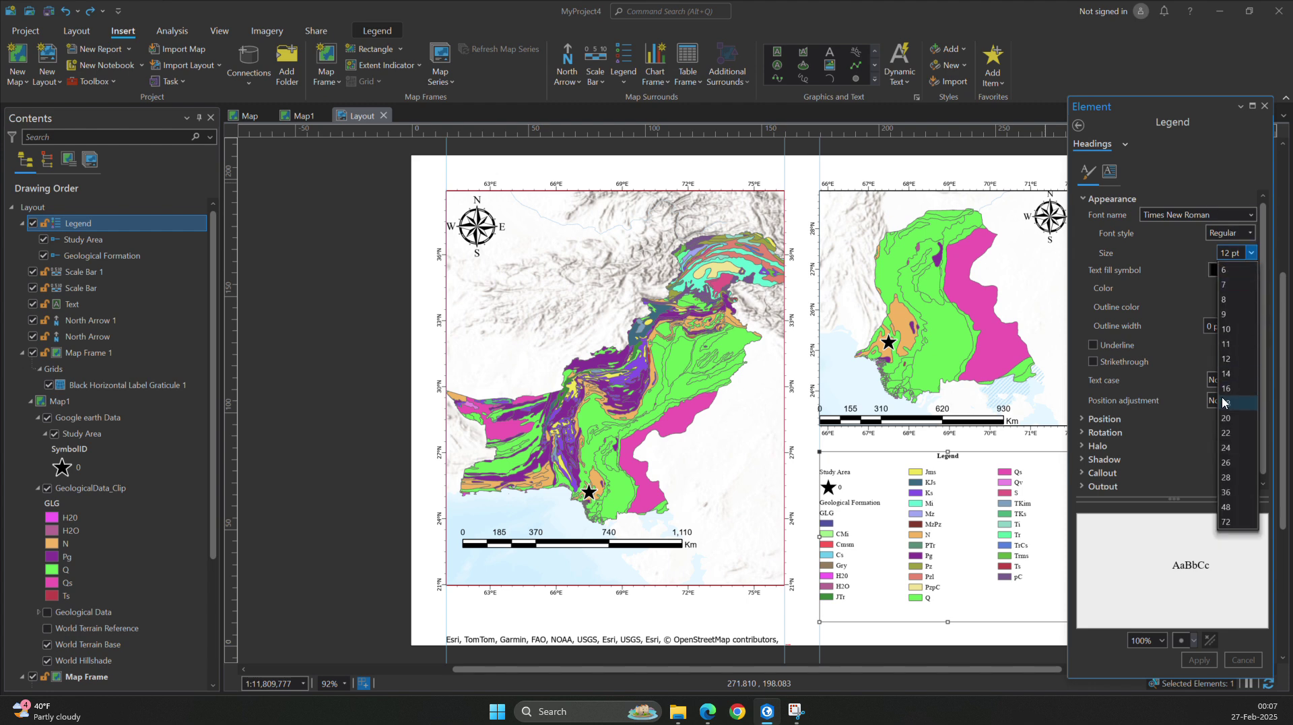
{"action": "left_click", "coordinate": [1238, 398]}
{"action": "left_click", "coordinate": [1198, 661]}
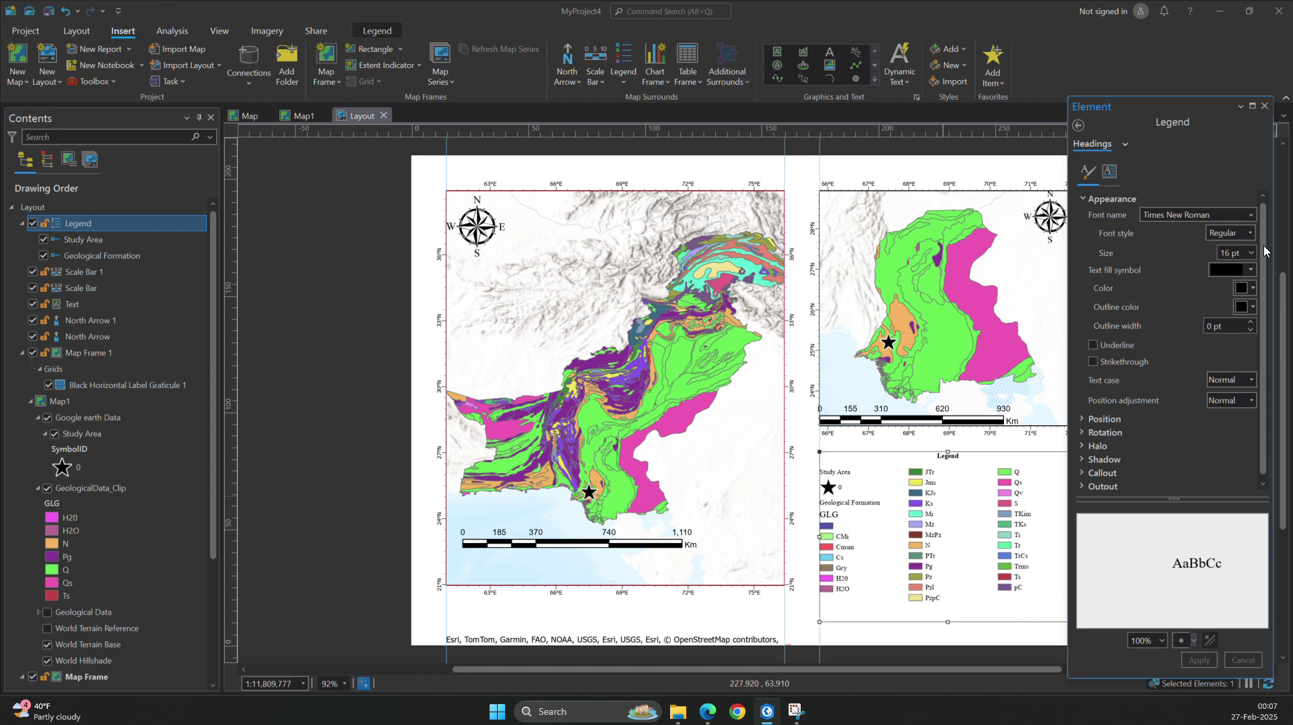
Step: Undo the heading size change, returning the GLG heading to 12 pt
{"action": "left_click", "coordinate": [1124, 146]}
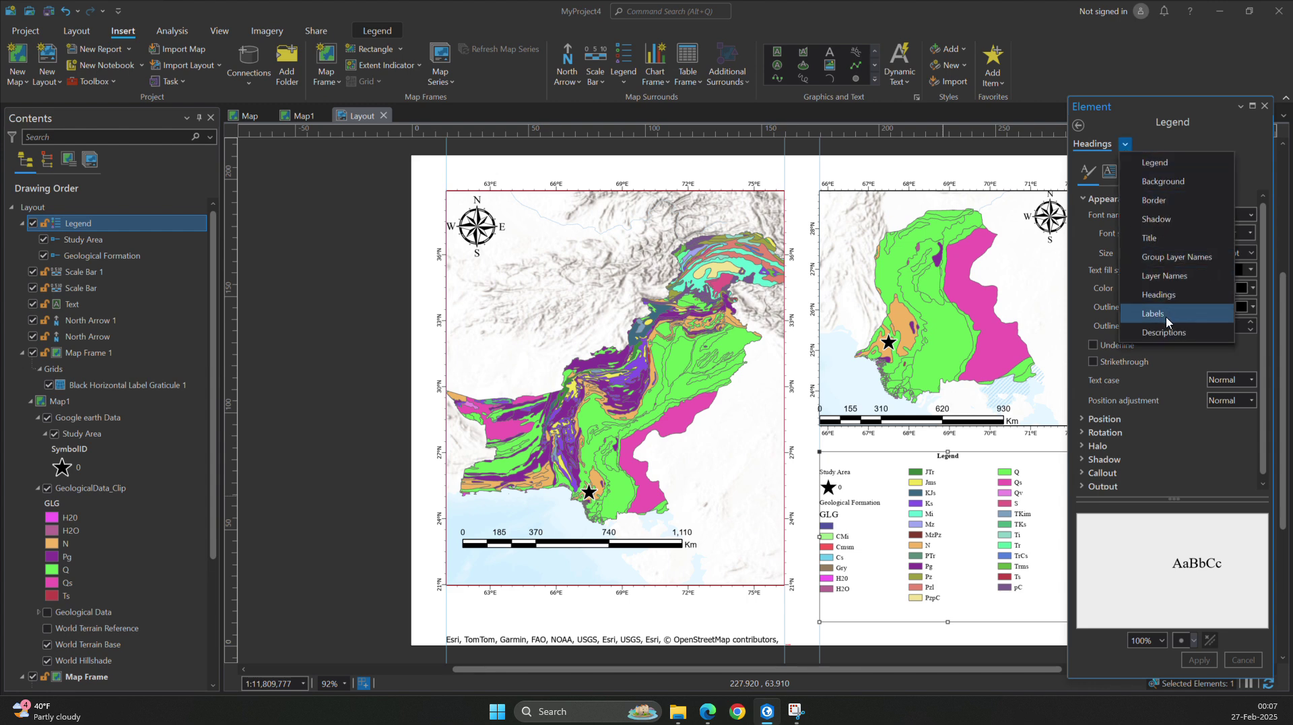
{"action": "left_click", "coordinate": [7, 22]}
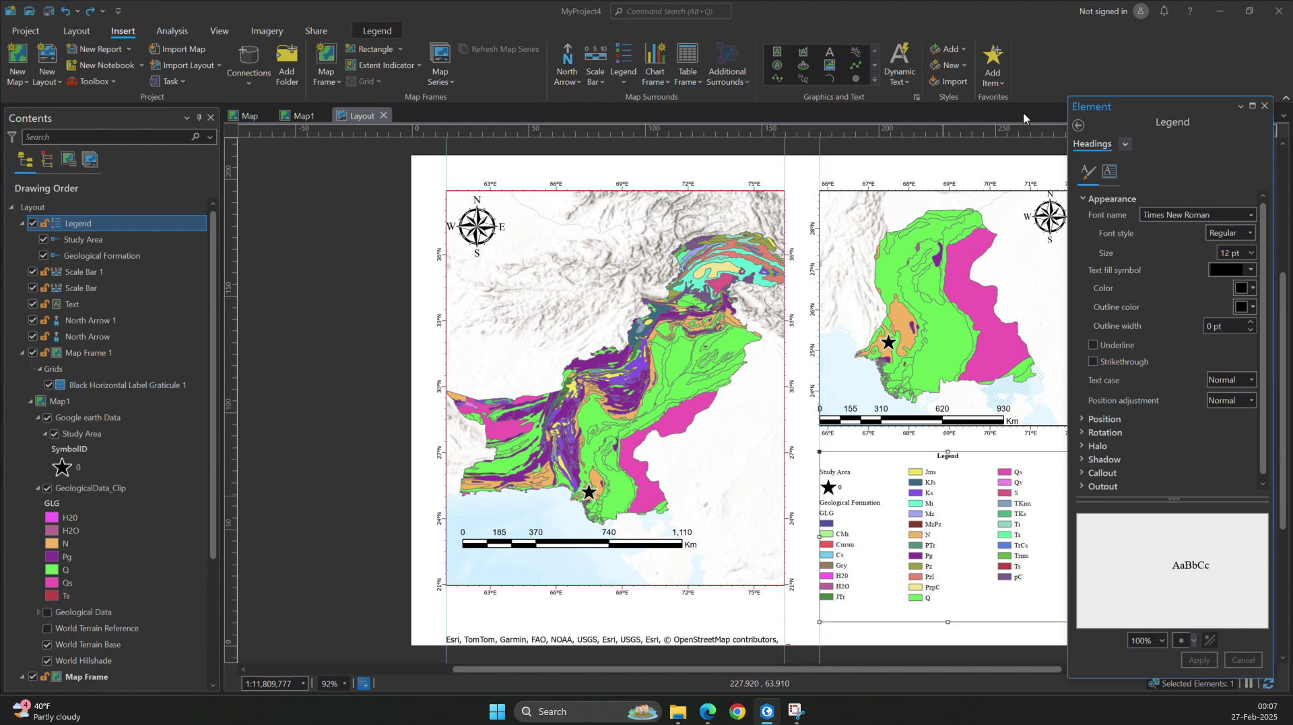
{"action": "left_click", "coordinate": [1124, 145]}
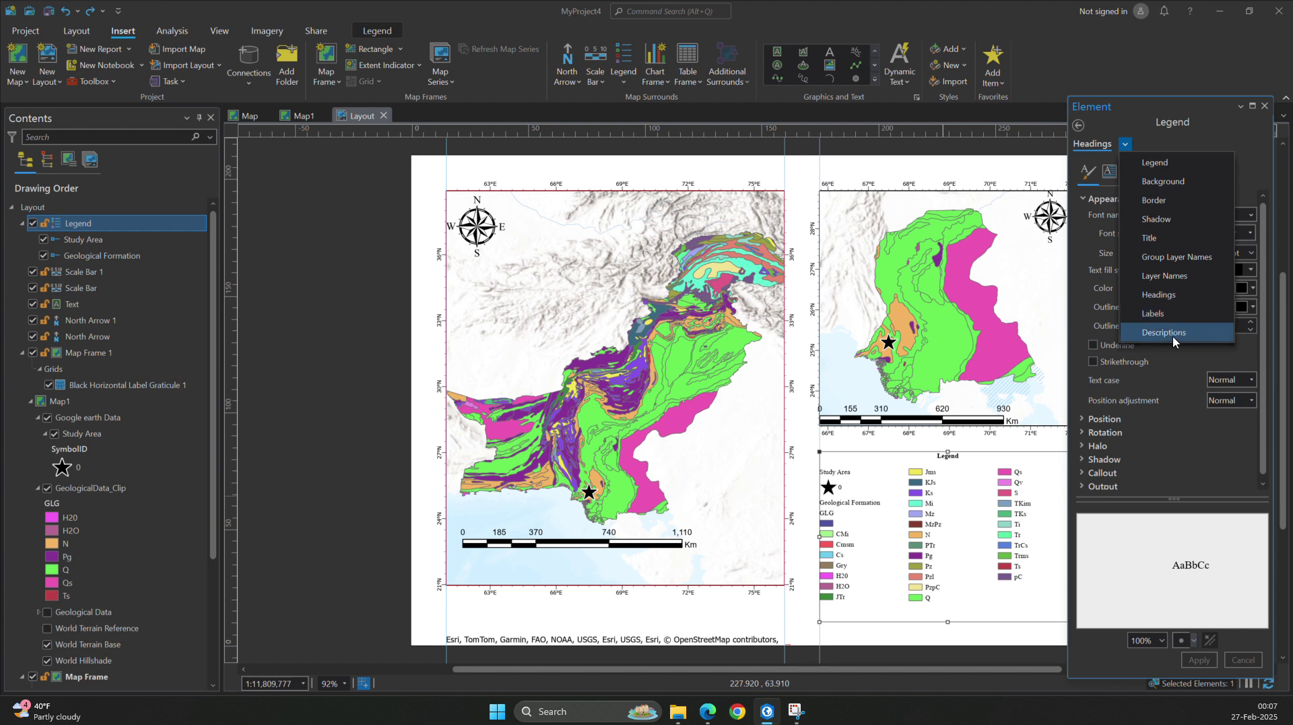
Step: Set the legend title size to 16 pt and apply
{"action": "left_click", "coordinate": [1173, 237]}
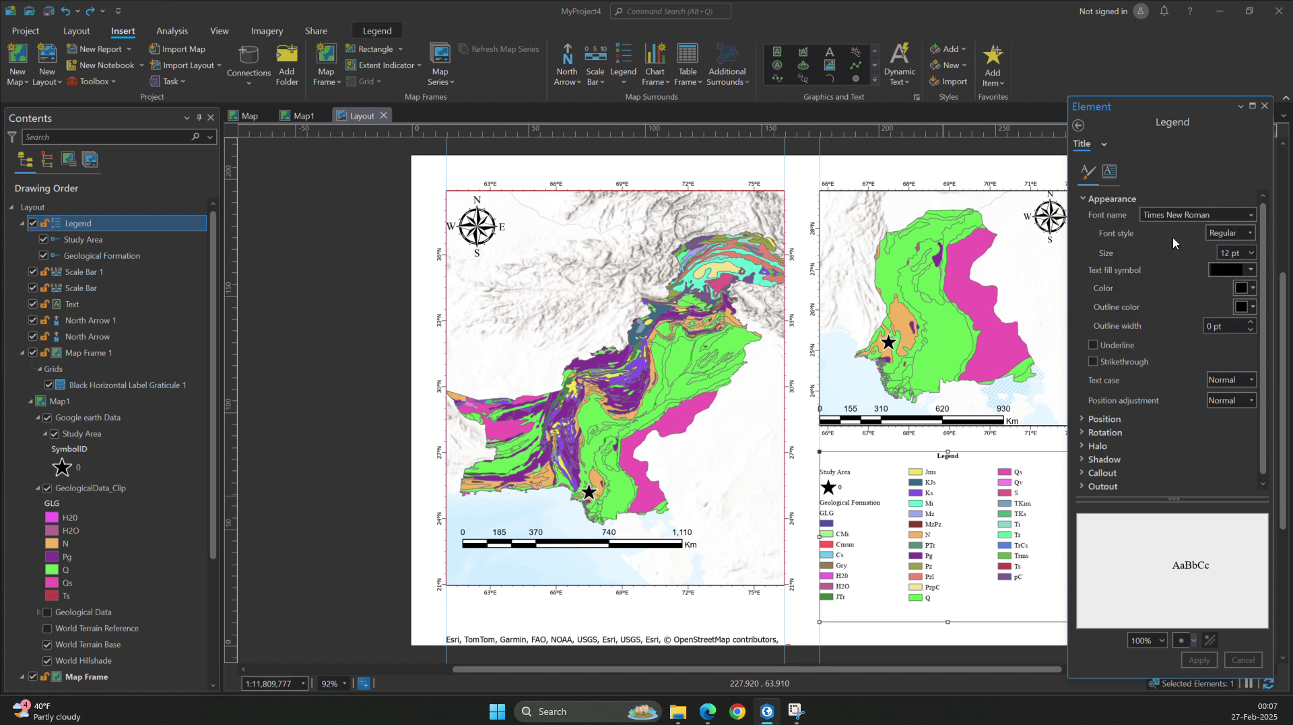
{"action": "left_click", "coordinate": [1252, 253]}
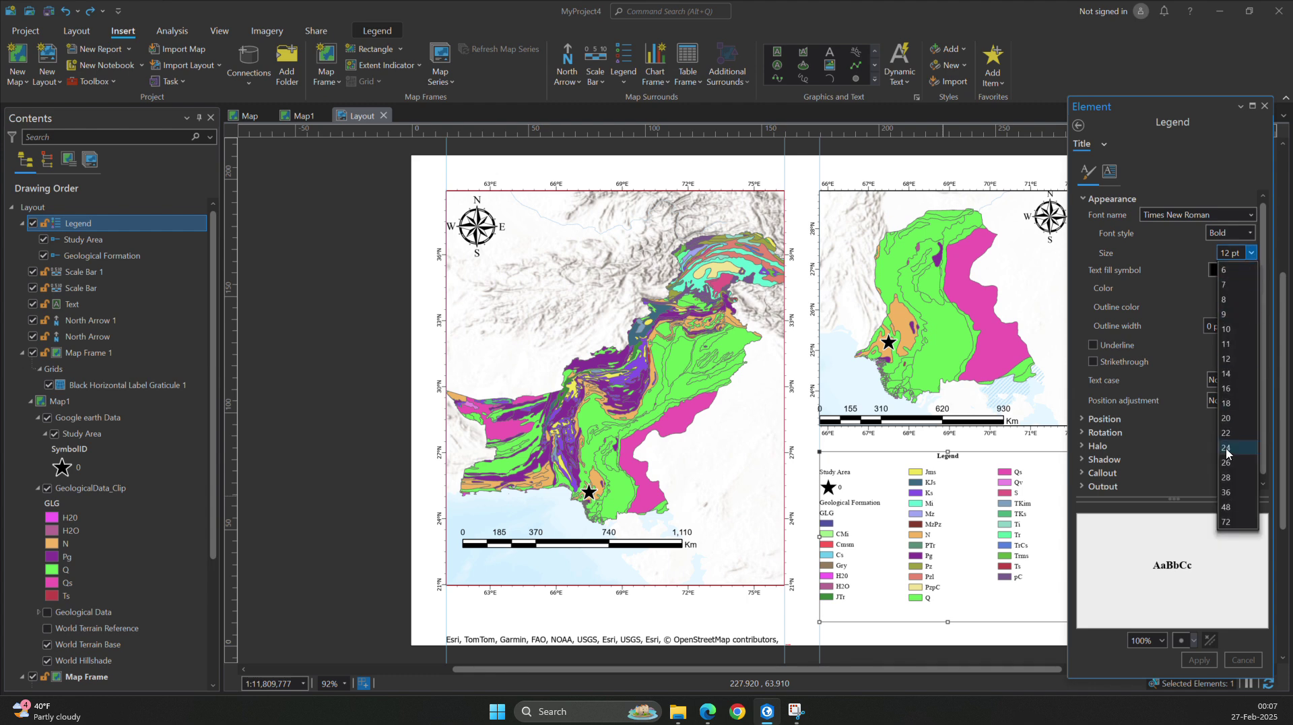
{"action": "left_click", "coordinate": [1234, 394]}
{"action": "left_click", "coordinate": [1199, 660]}
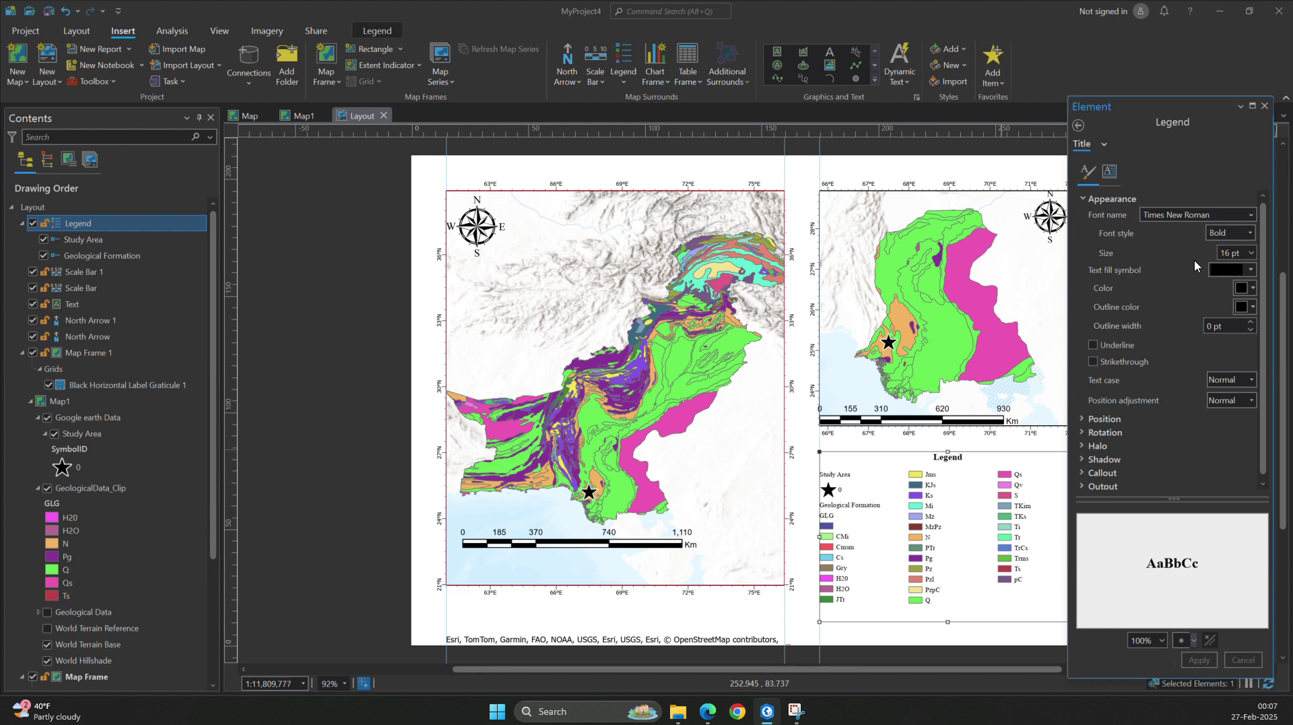
Step: Make the legend title Bold at 18 pt and close the Element pane
{"action": "left_click", "coordinate": [1249, 235]}
{"action": "left_click", "coordinate": [1234, 267]}
{"action": "left_click", "coordinate": [1251, 253]}
{"action": "left_click", "coordinate": [1241, 407]}
{"action": "left_click", "coordinate": [1189, 660]}
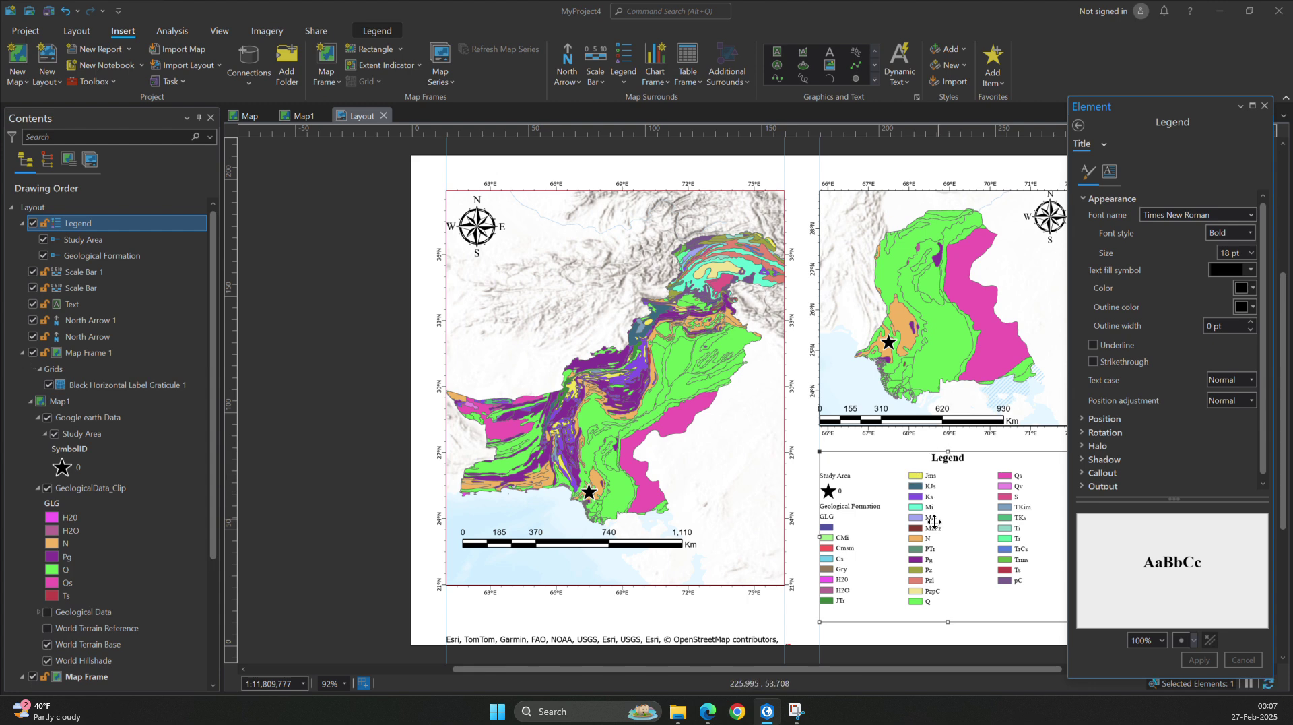
{"action": "left_click", "coordinate": [1266, 106]}
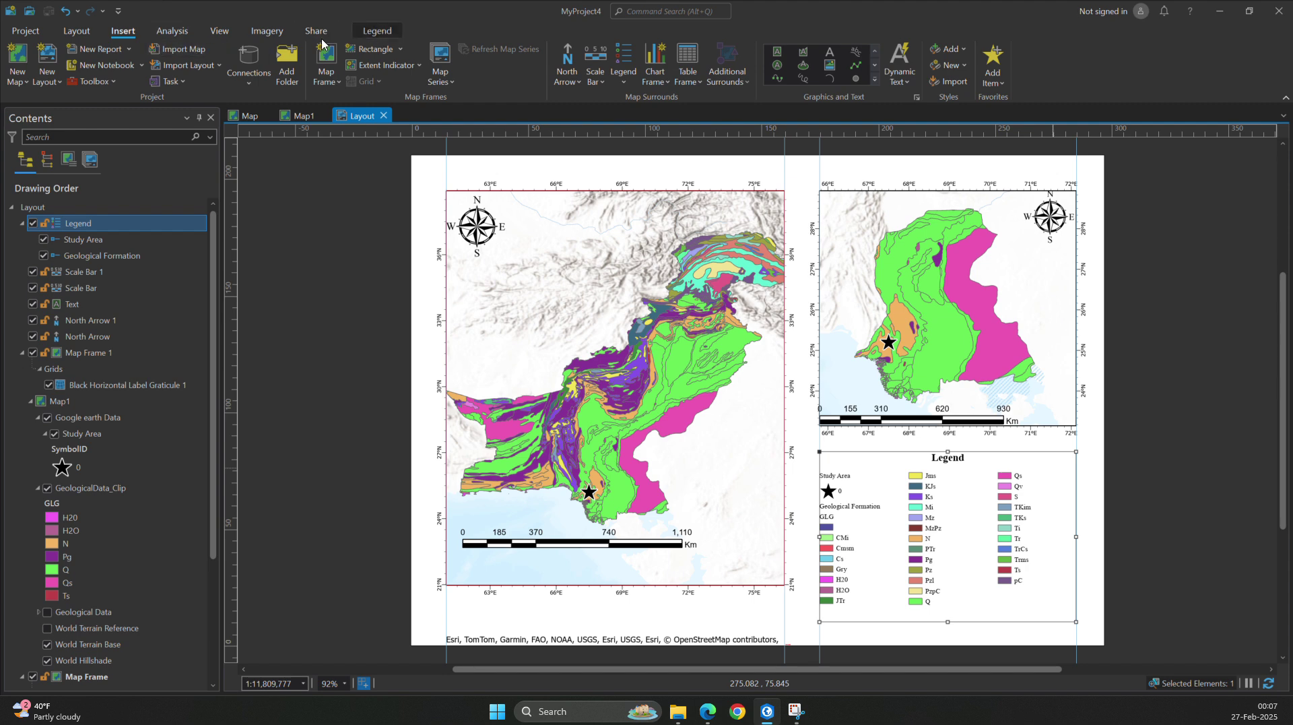
Step: Start a layout export using the Preset4 JPEG preset (300 DPI, 24-bit True Color)
{"action": "left_click", "coordinate": [318, 31]}
{"action": "left_click", "coordinate": [369, 83]}
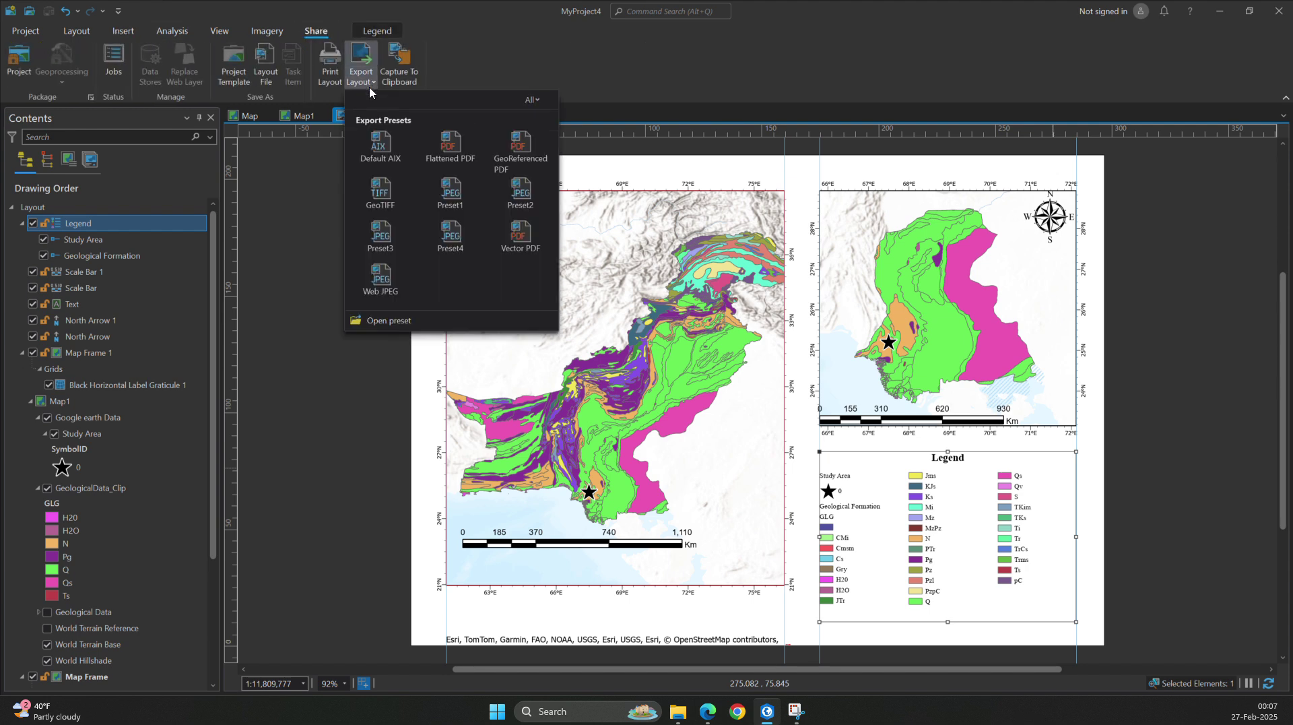
{"action": "left_click", "coordinate": [456, 246]}
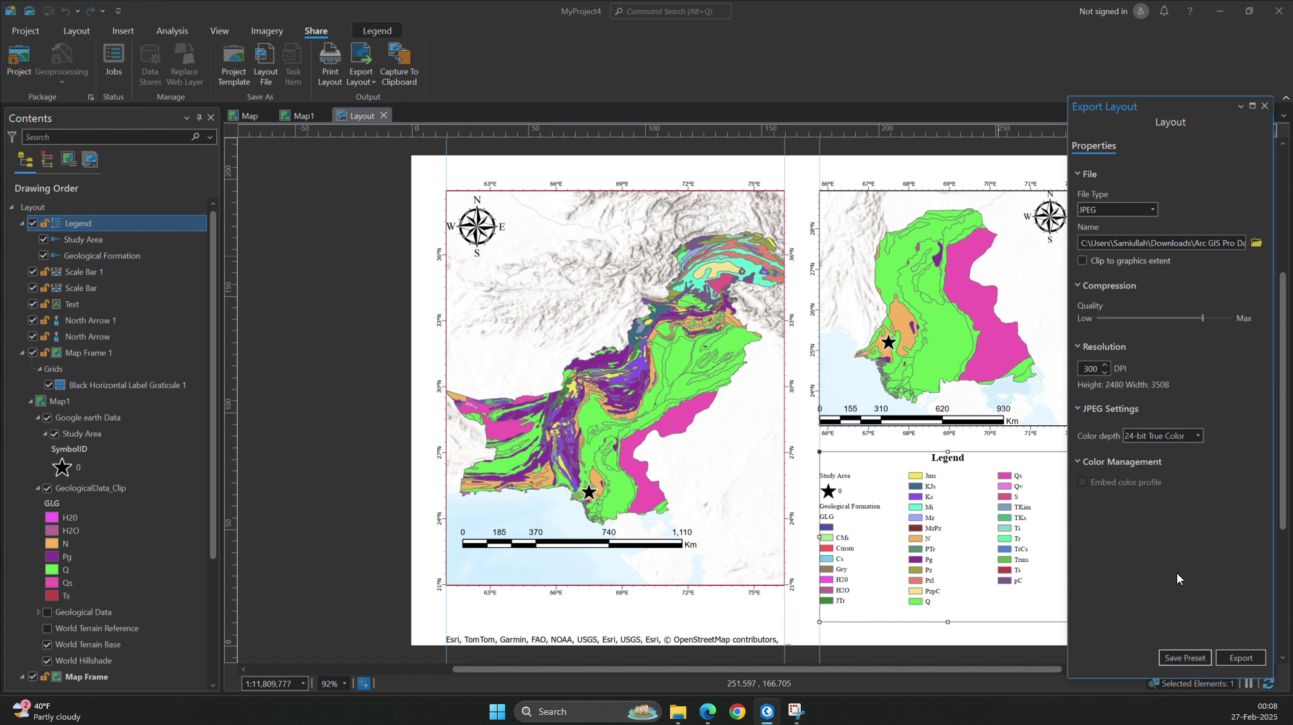
Step: Set the export location to the Map Work folder on the Desktop
{"action": "left_click", "coordinate": [1259, 244]}
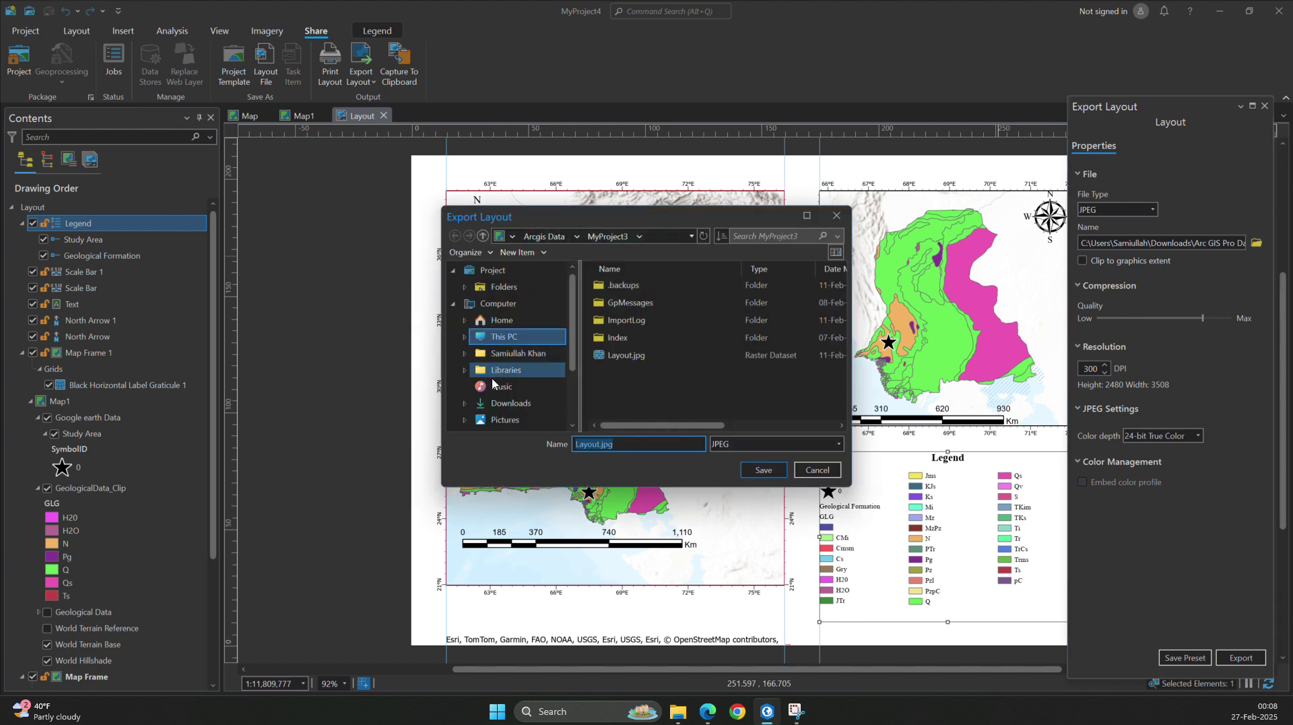
{"action": "scroll", "coordinate": [498, 390], "scroll_direction": "down", "scroll_amount": 2}
{"action": "left_click", "coordinate": [504, 391]}
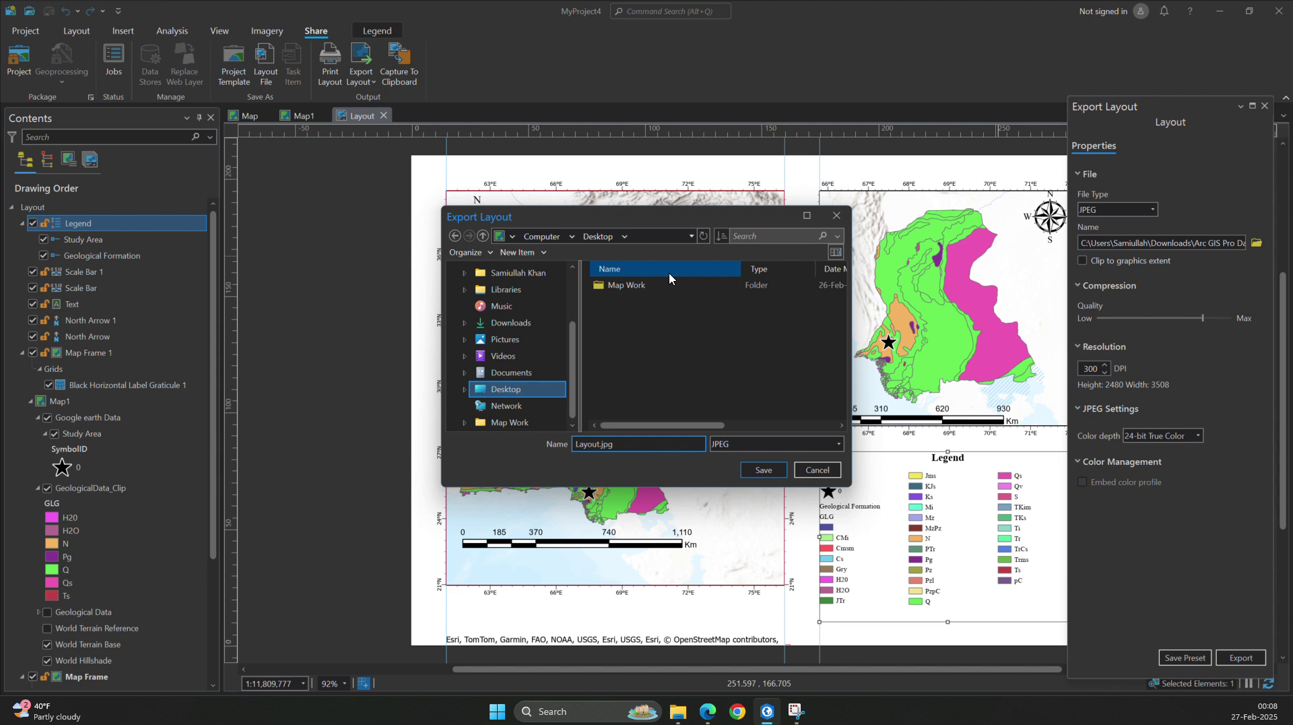
{"action": "double_click", "coordinate": [657, 288]}
{"action": "left_click", "coordinate": [755, 471]}
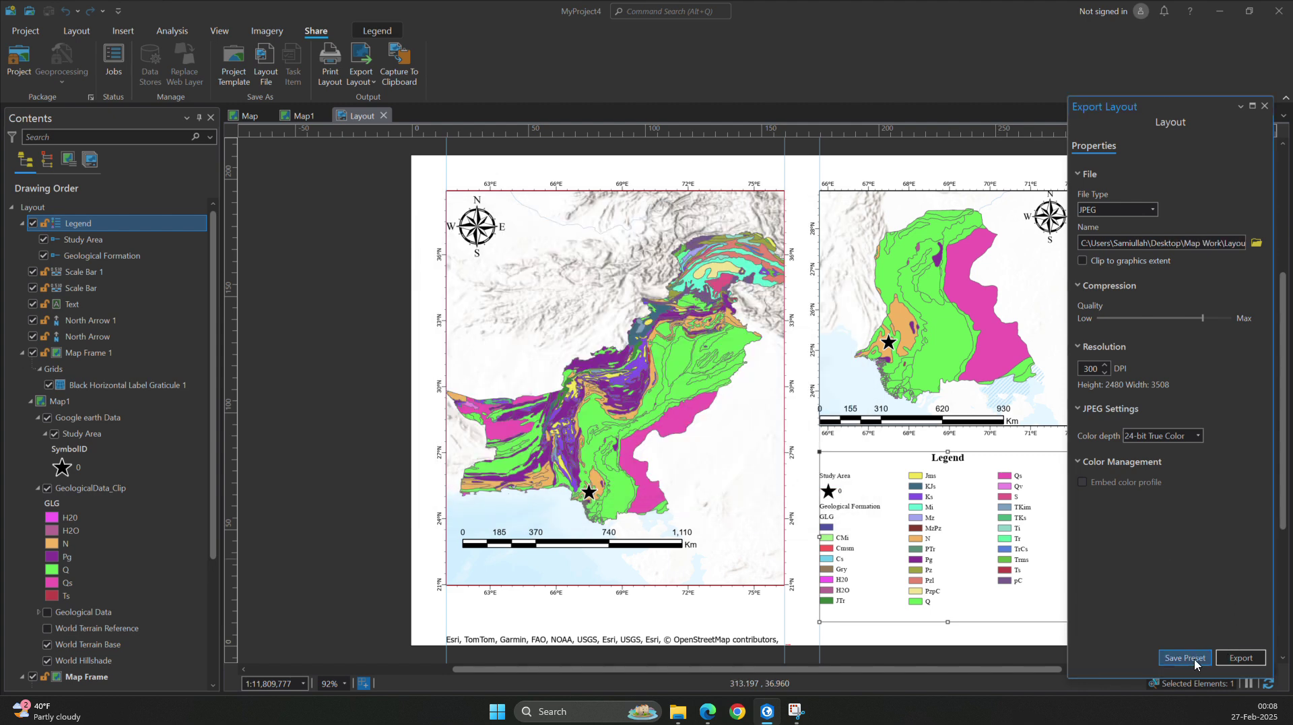
Step: Export the layout as Layout.jpg at 500 DPI, overwriting the earlier 300 DPI file
{"action": "left_click", "coordinate": [1243, 656]}
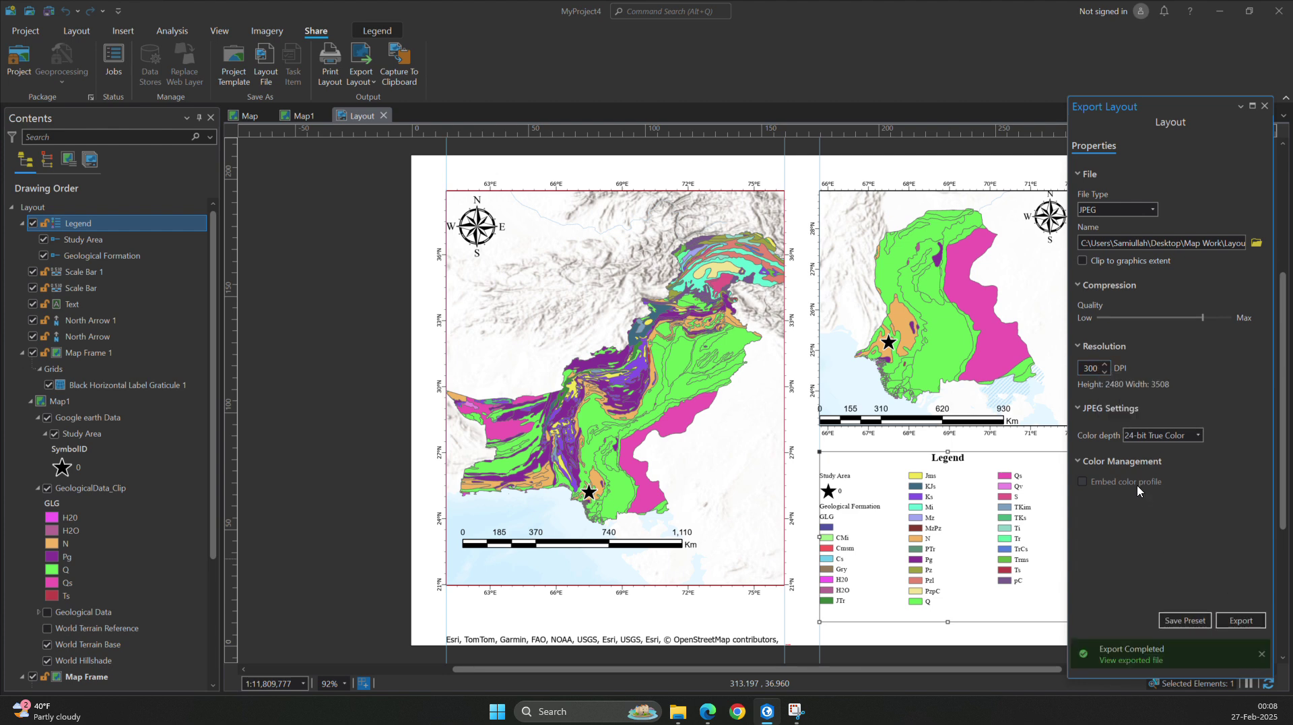
{"action": "left_click_drag", "start_coordinate": [1099, 368], "coordinate": [1078, 372]}
{"action": "left_click", "coordinate": [1231, 621]}
{"action": "left_click", "coordinate": [1239, 657]}
{"action": "left_click", "coordinate": [1196, 418]}
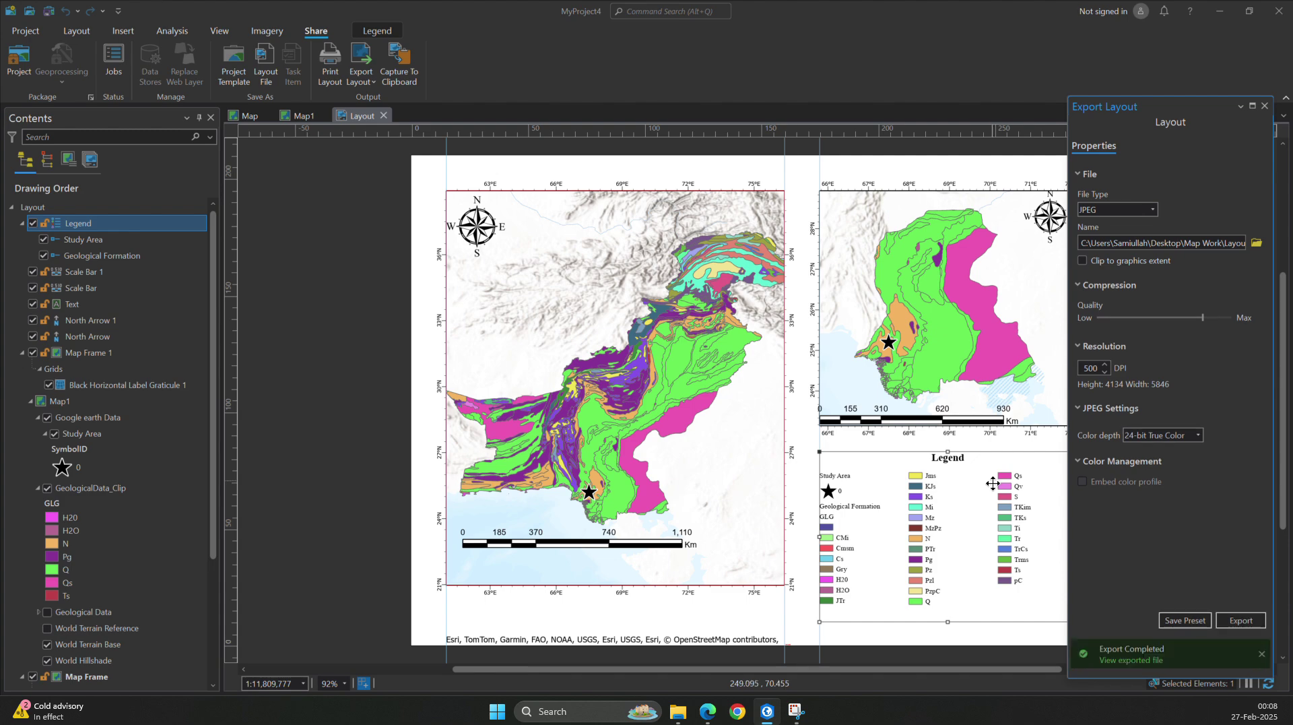
Step: Open Layout.jpg from the Map Work folder in Photos and maximize the viewer
{"action": "left_click", "coordinate": [681, 716]}
{"action": "left_click", "coordinate": [521, 150]}
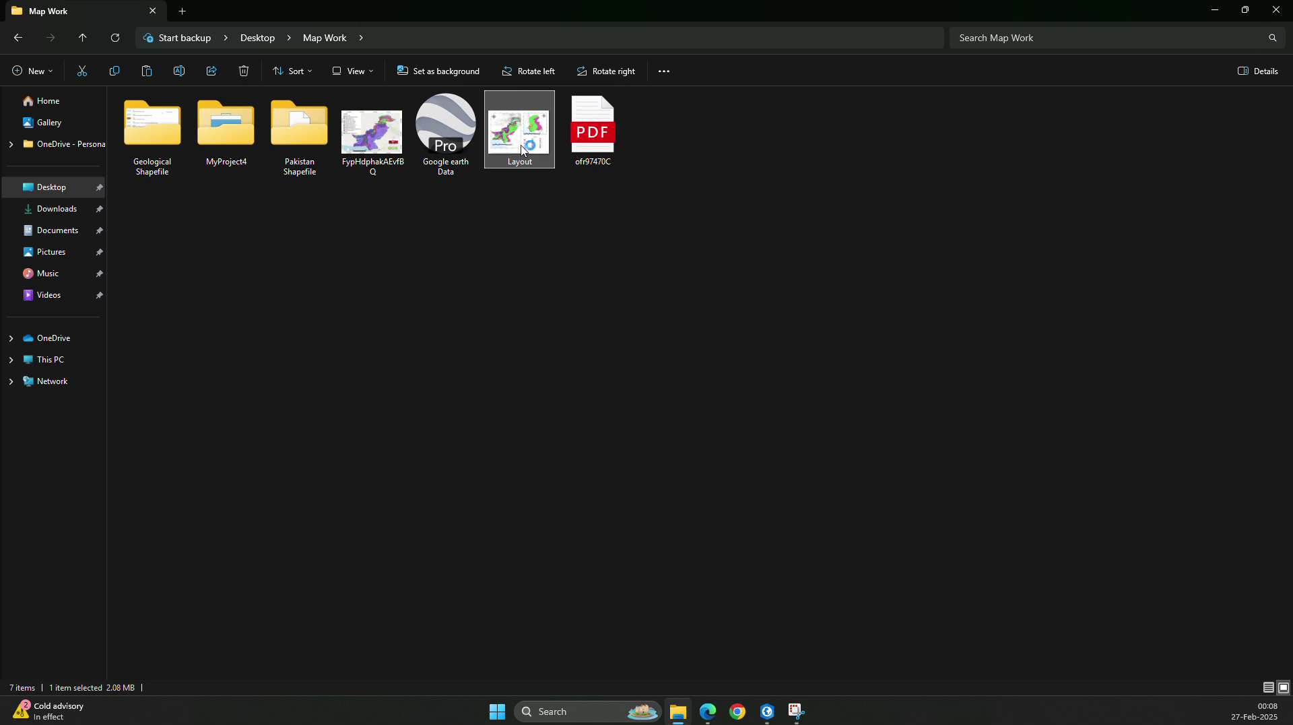
{"action": "double_click", "coordinate": [521, 150]}
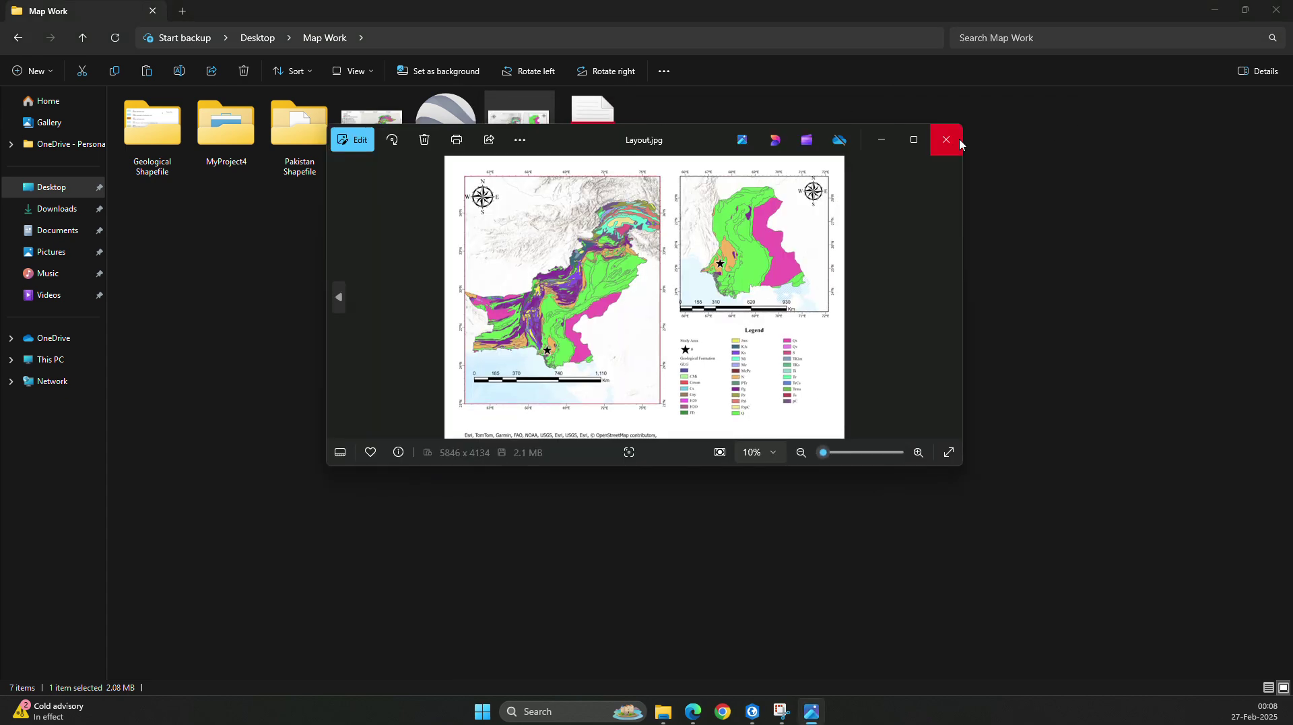
{"action": "left_click", "coordinate": [914, 141]}
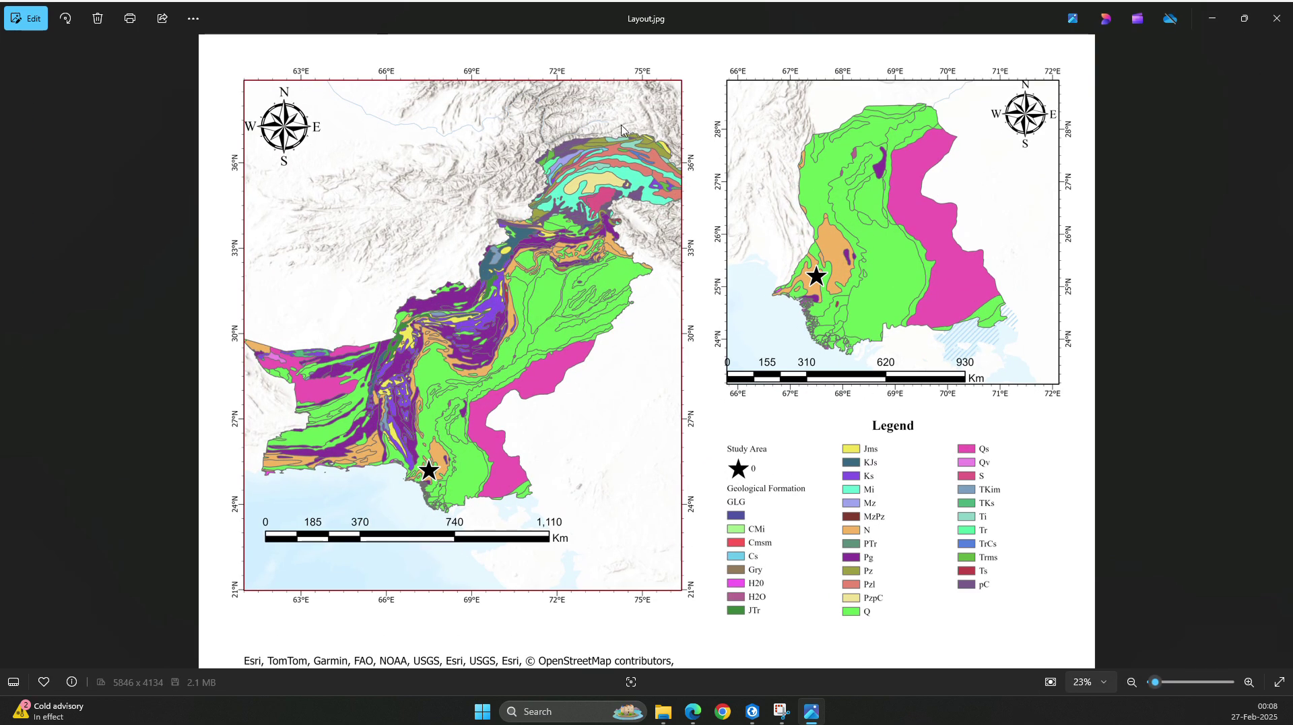